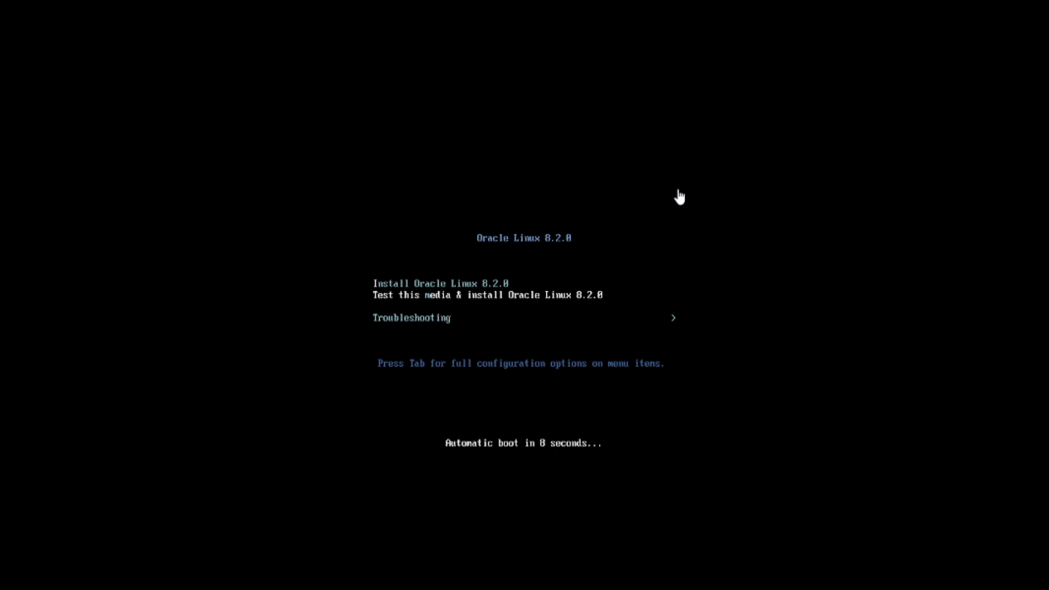
- Boot 'Test this media & install Oracle Linux 8.2.0' and skip the media check
click(502, 315)
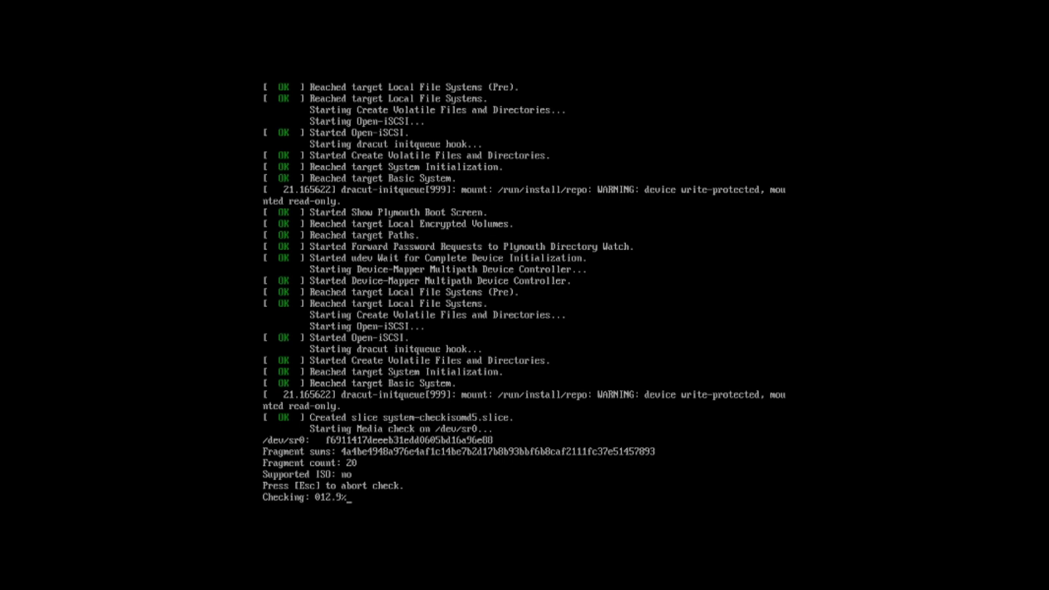
key(Escape)
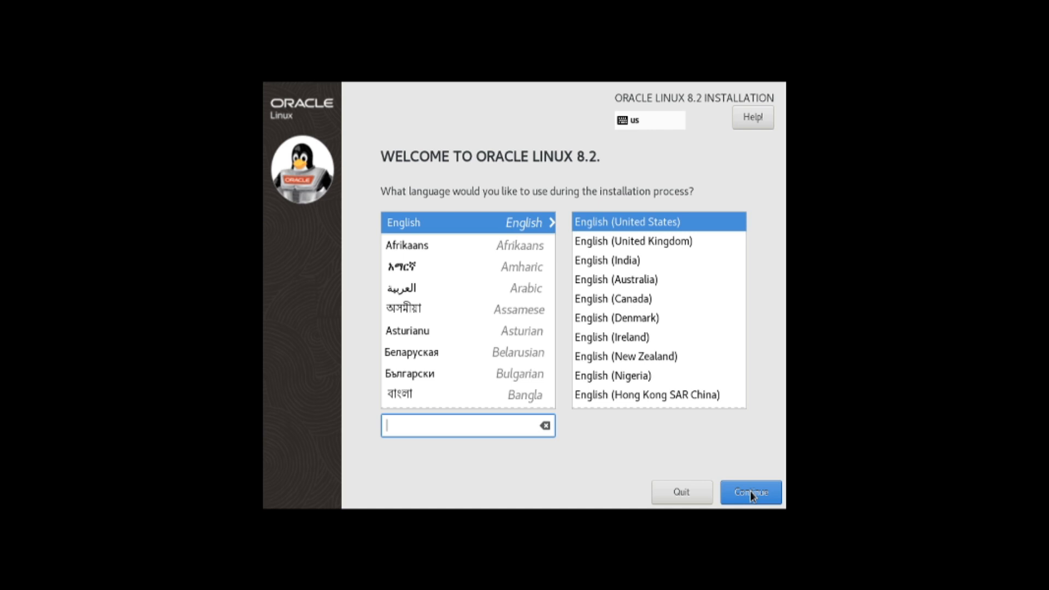
- Keep English (United States) as the install language and continue to the Installation Summary
click(751, 493)
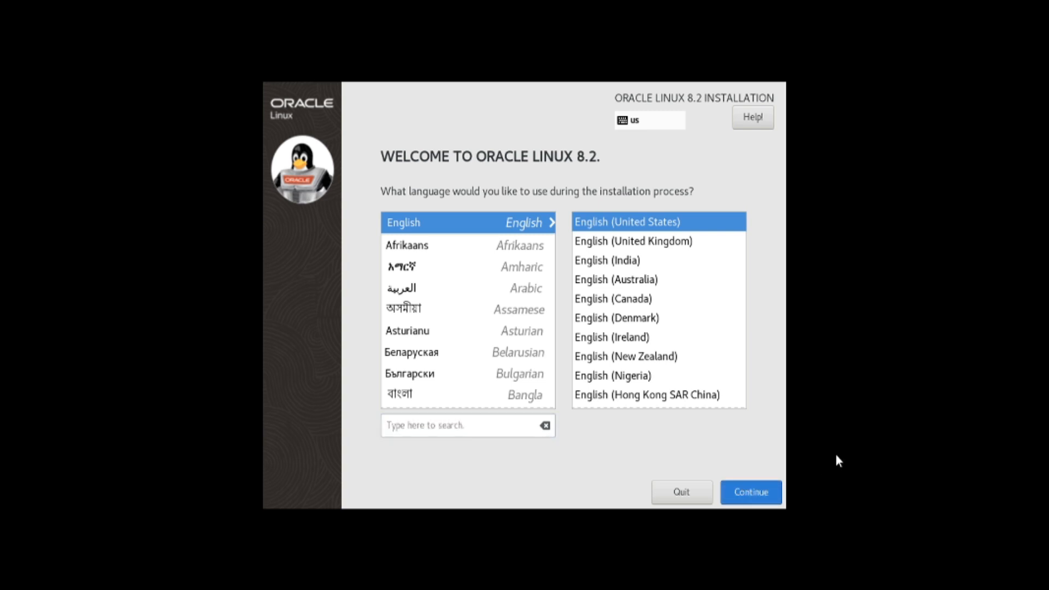
click(856, 410)
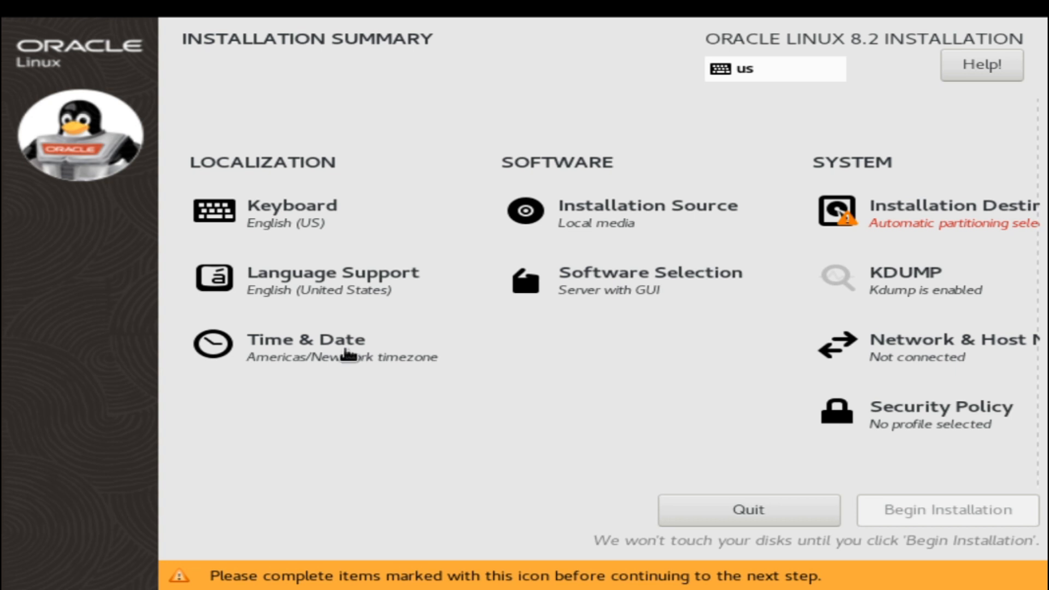
- Set the Time & Date region to Asia and city to Kolkata
click(346, 356)
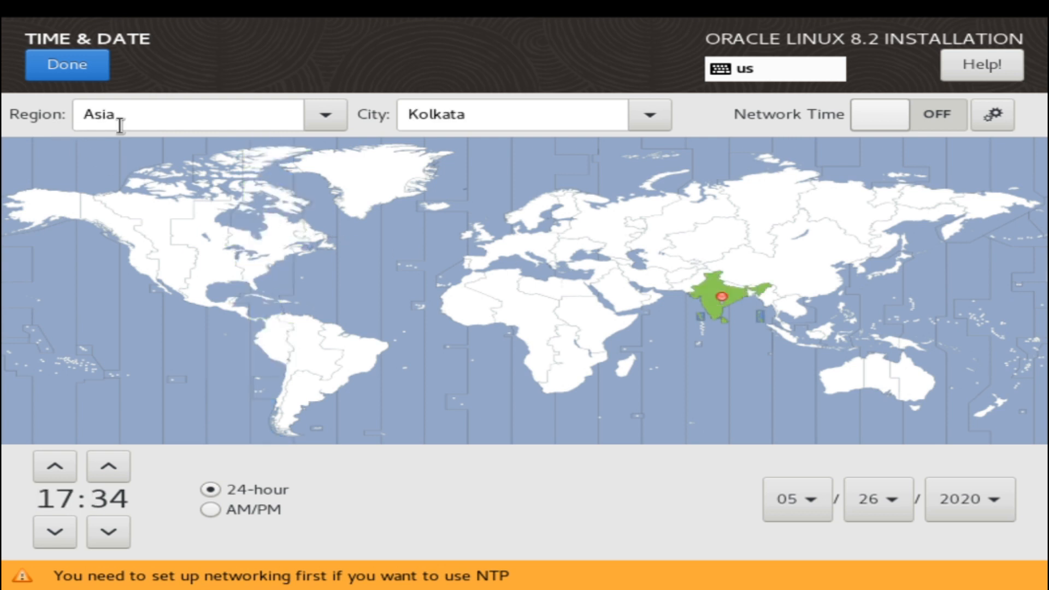
drag(503, 113, 385, 112)
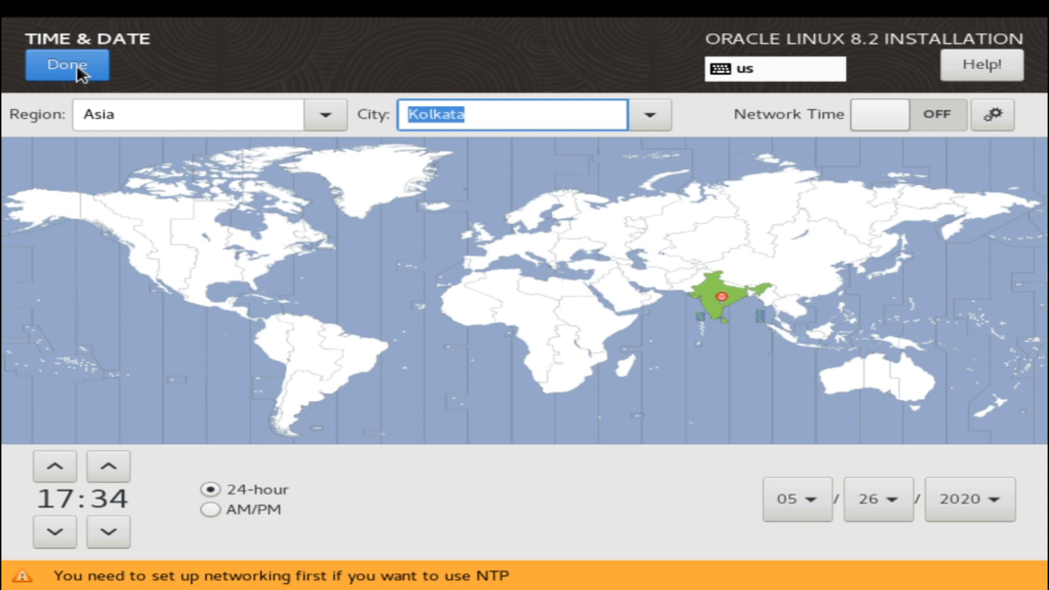
click(76, 65)
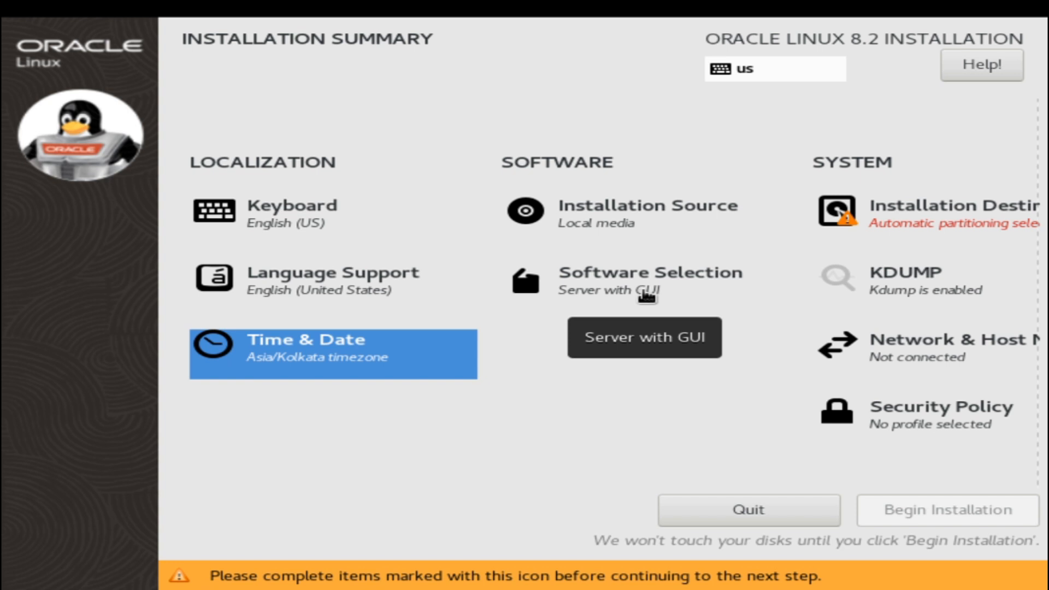
- Pick Server with GUI and add Virtualization Tools, Legacy UNIX Compatibility and Development Tools
click(645, 293)
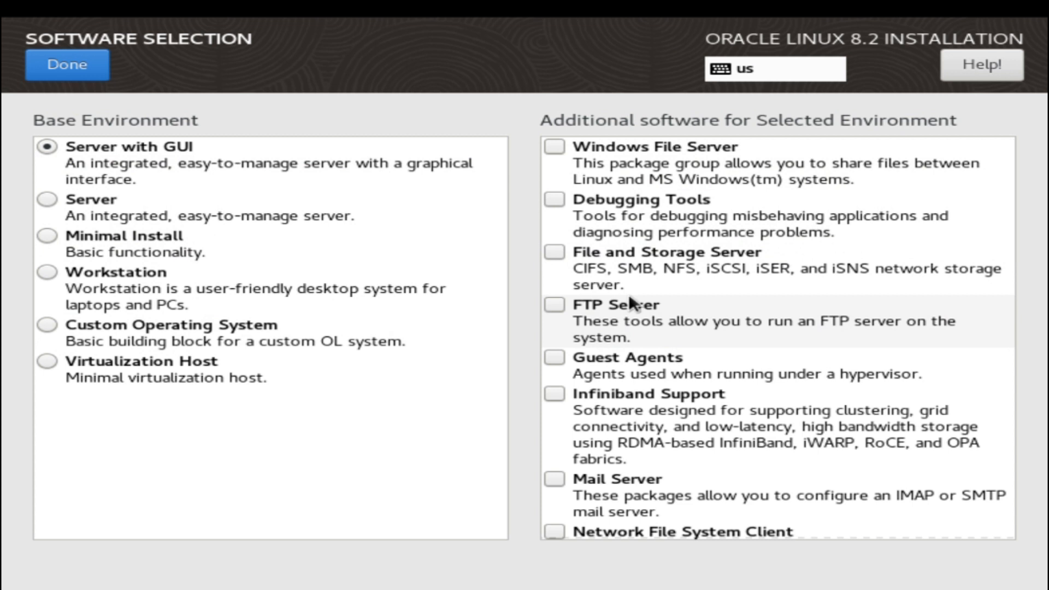
click(136, 162)
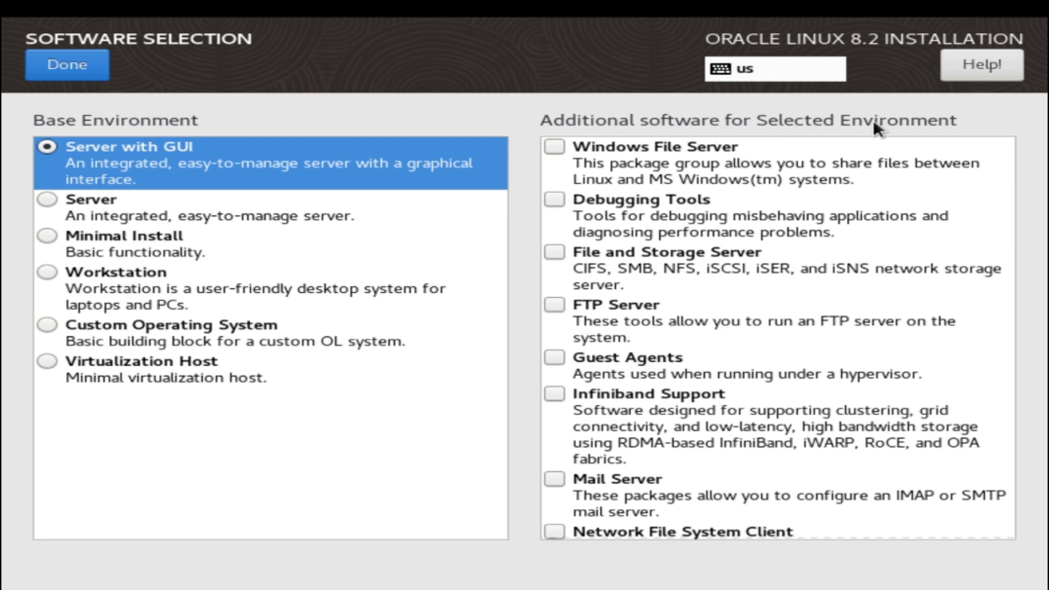
scroll(790, 308, down, 3)
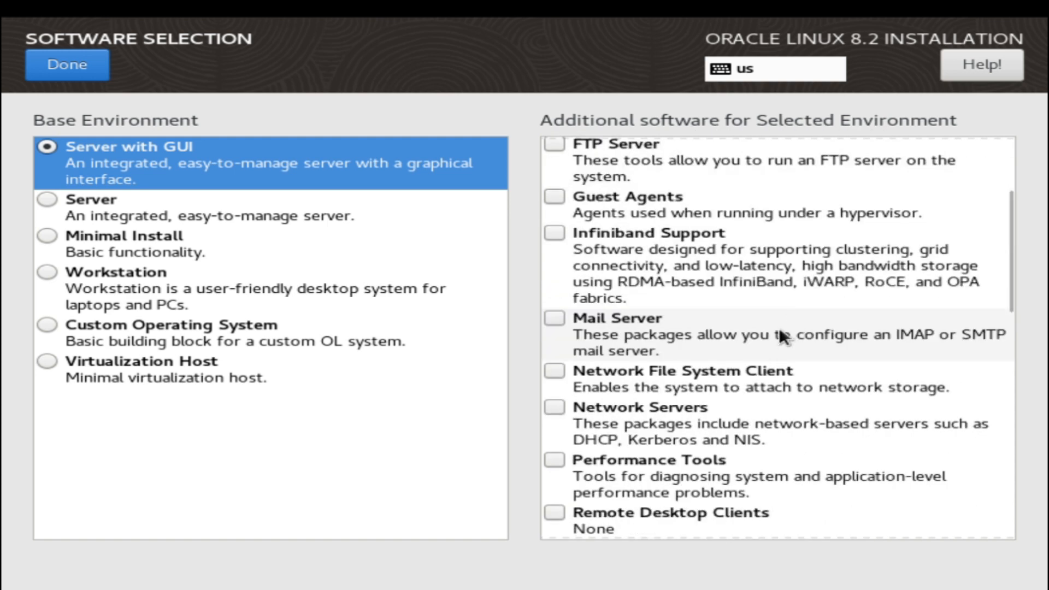
scroll(778, 336, down, 5)
scroll(686, 344, up, 1)
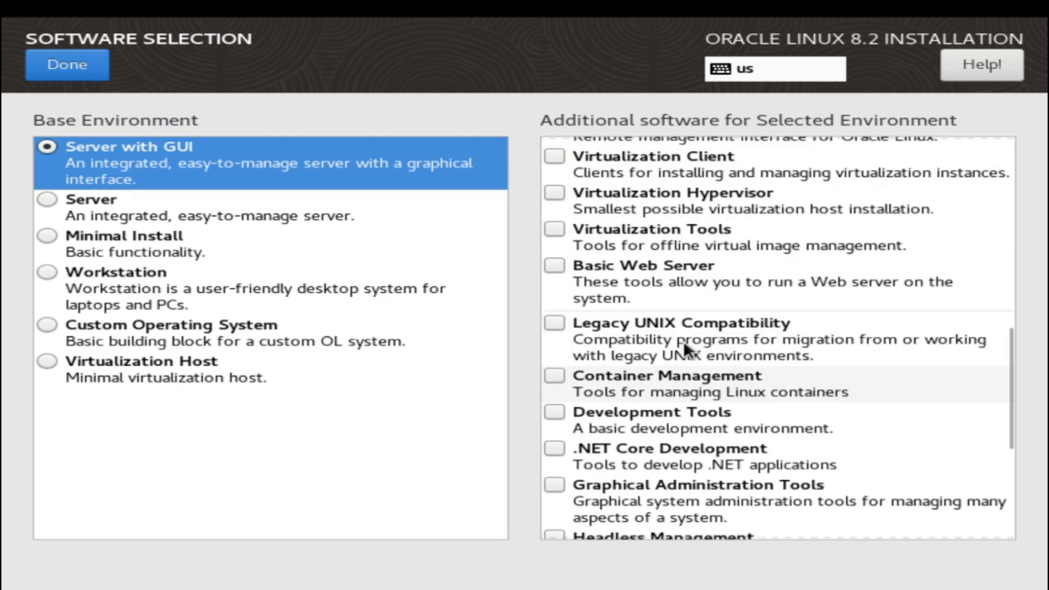
click(552, 231)
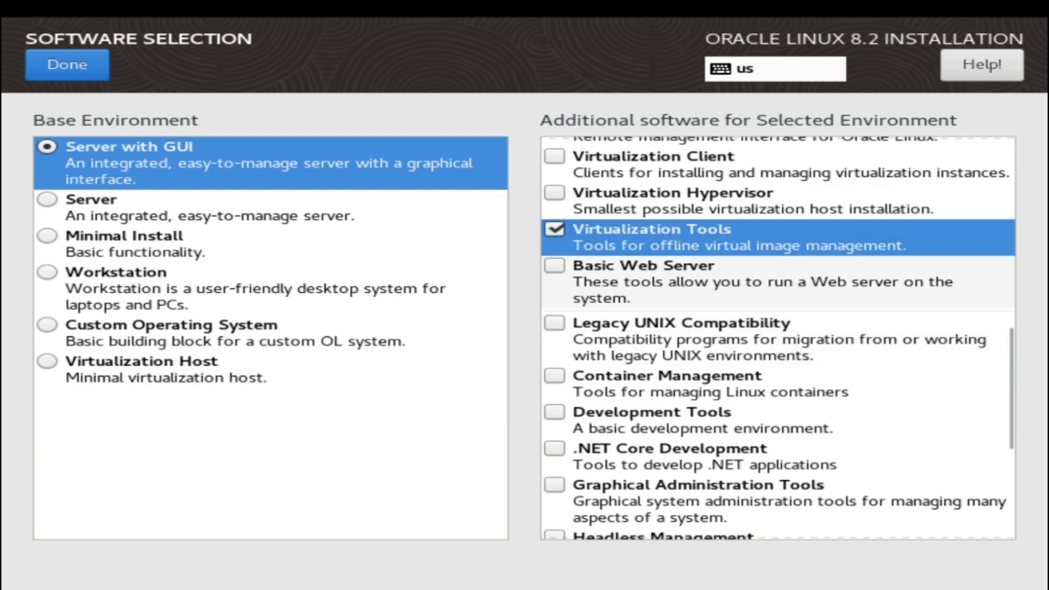
click(553, 321)
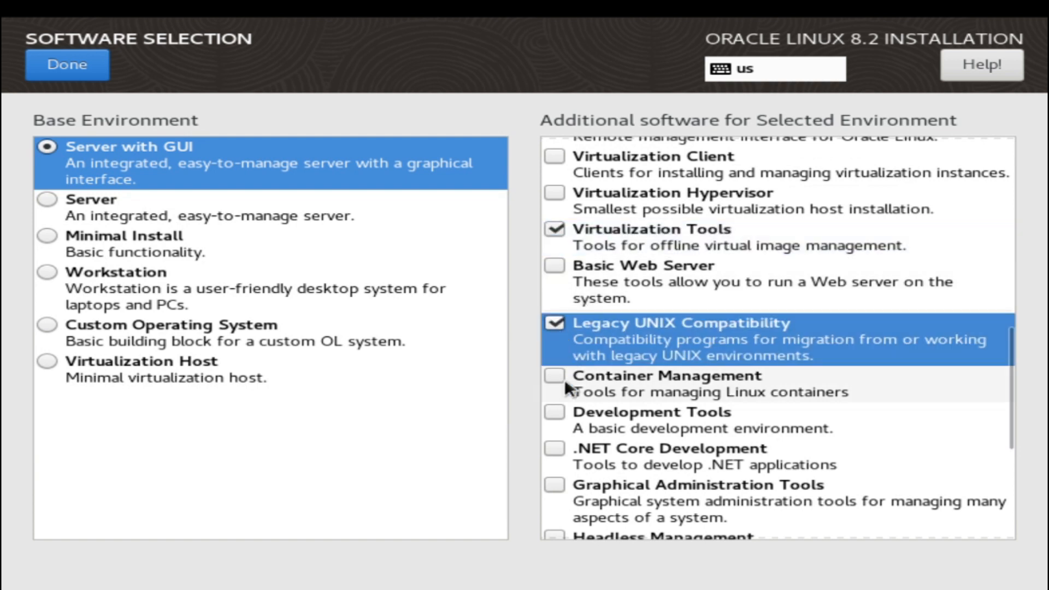
click(555, 412)
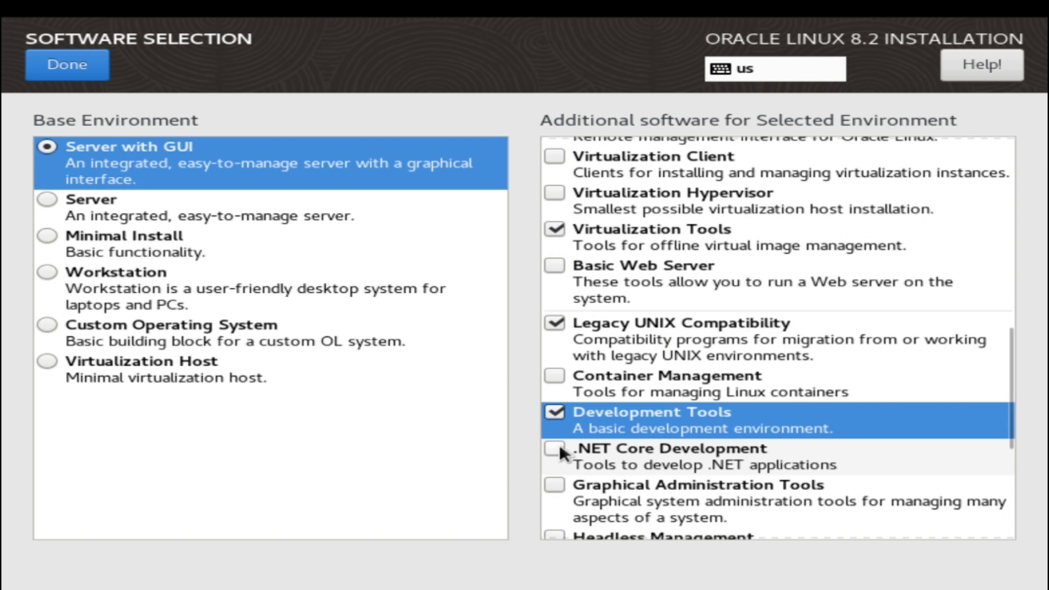
- Add the Security Tools and System Tools groups and confirm the software selection
scroll(559, 451, down, 1)
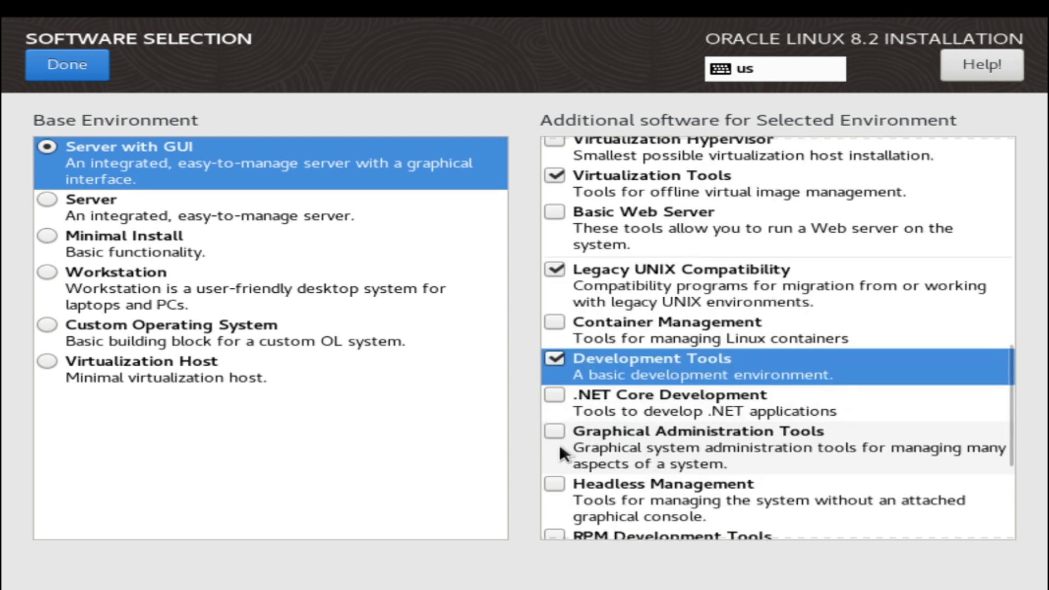
scroll(559, 452, down, 1)
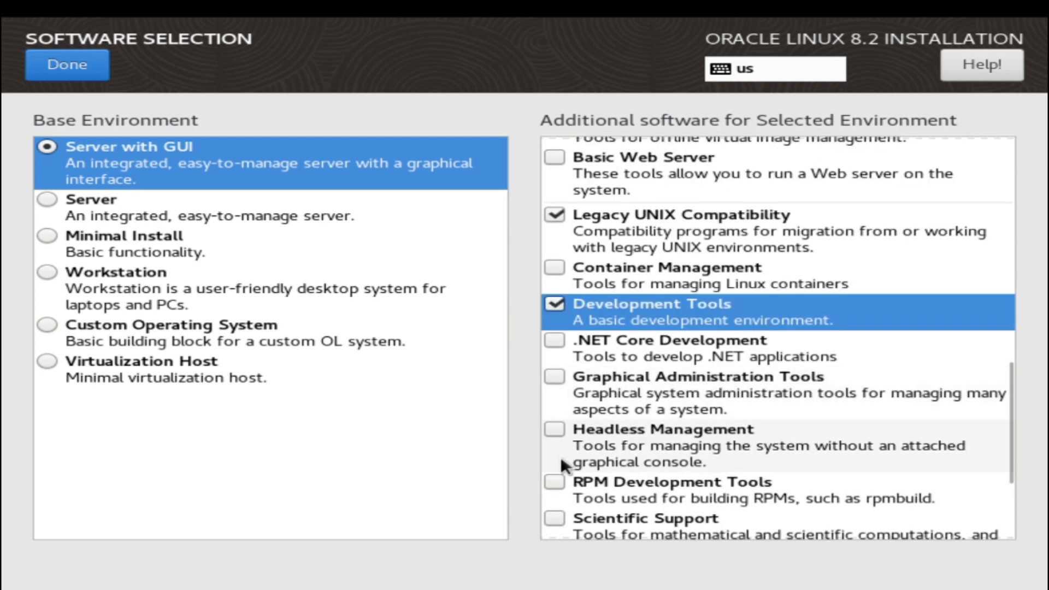
scroll(561, 456, down, 2)
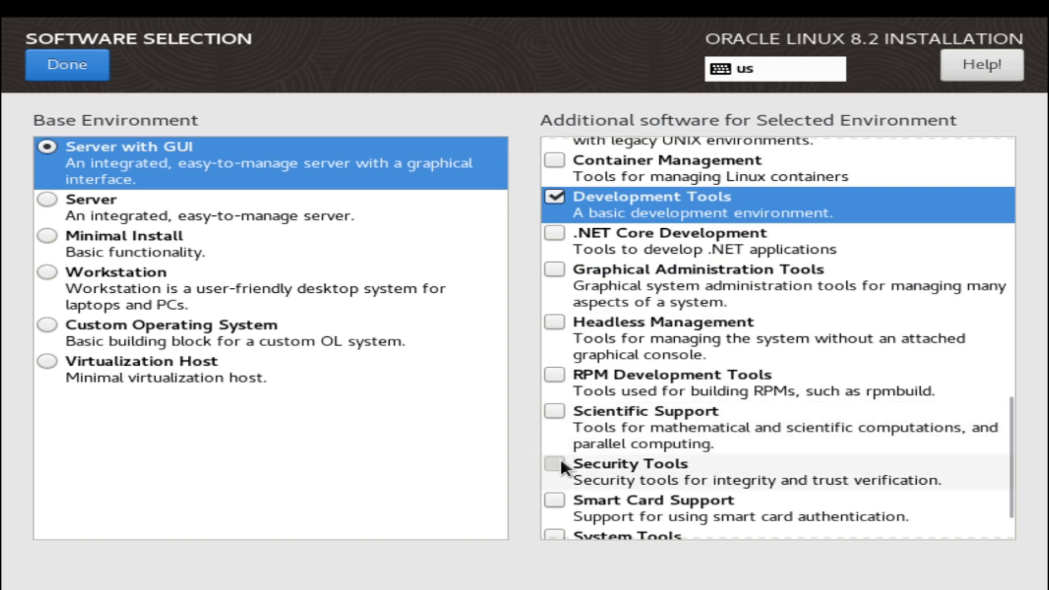
click(559, 457)
scroll(566, 457, down, 1)
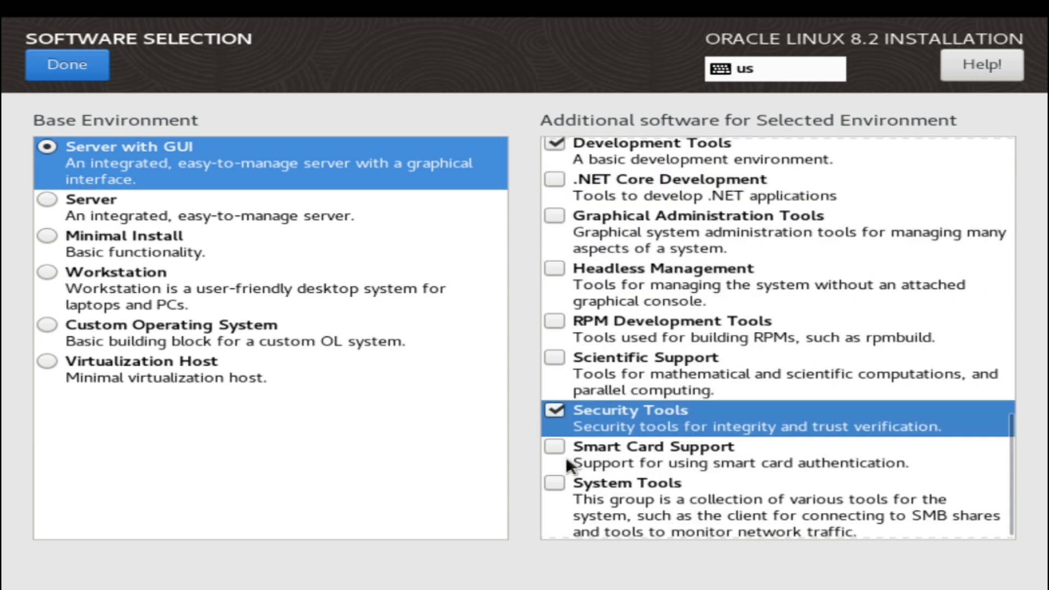
click(556, 480)
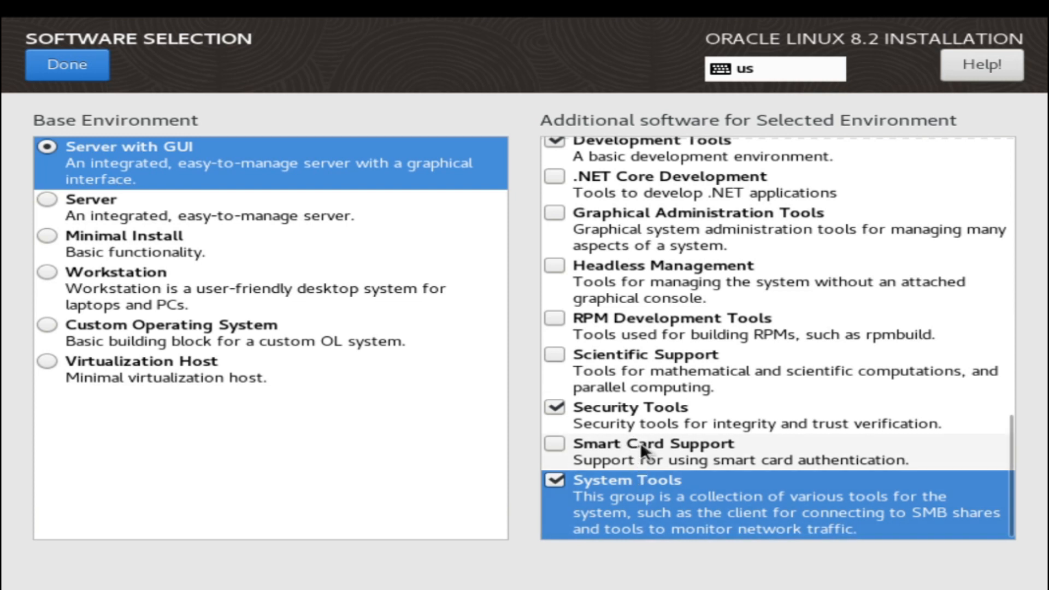
click(641, 415)
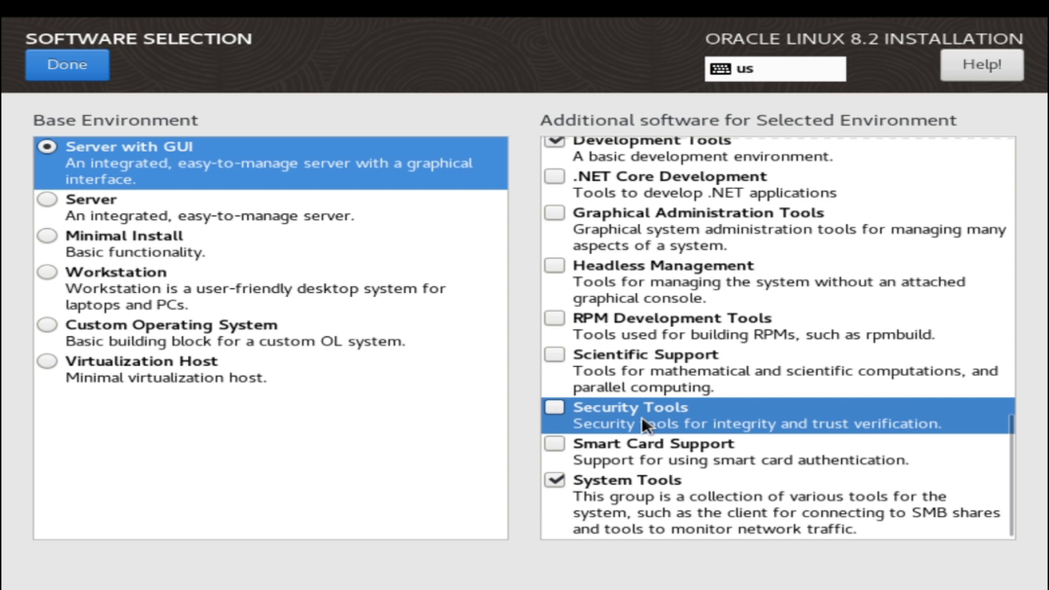
click(641, 415)
scroll(628, 374, up, 1)
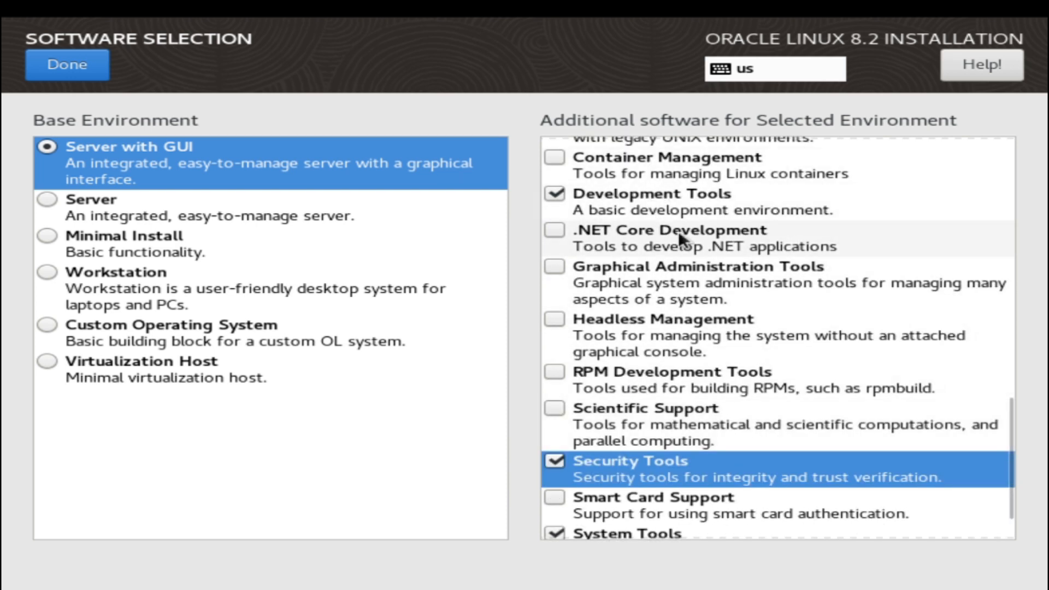
scroll(678, 230, up, 1)
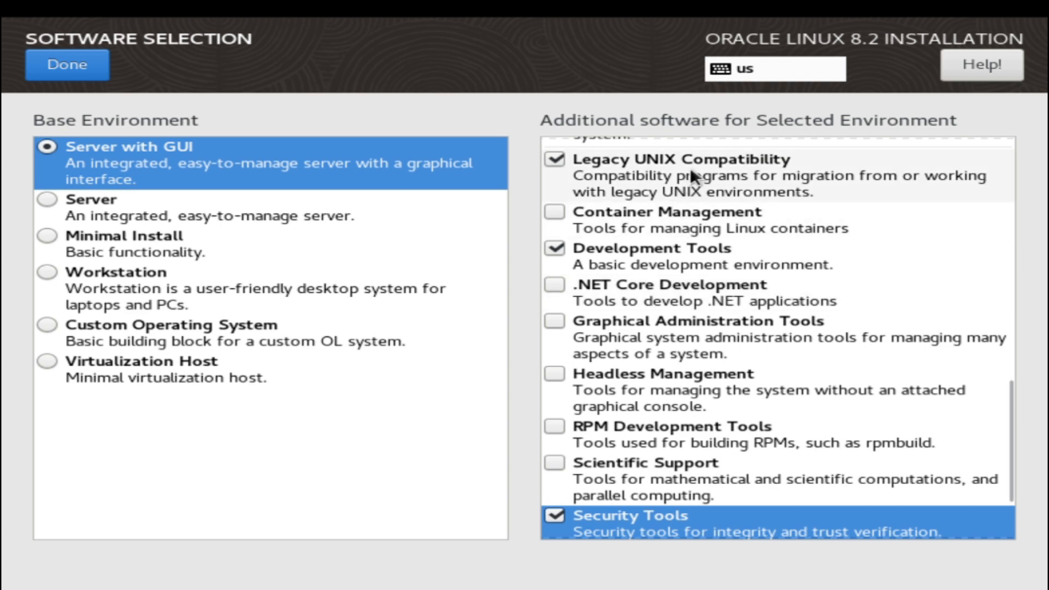
scroll(681, 191, up, 1)
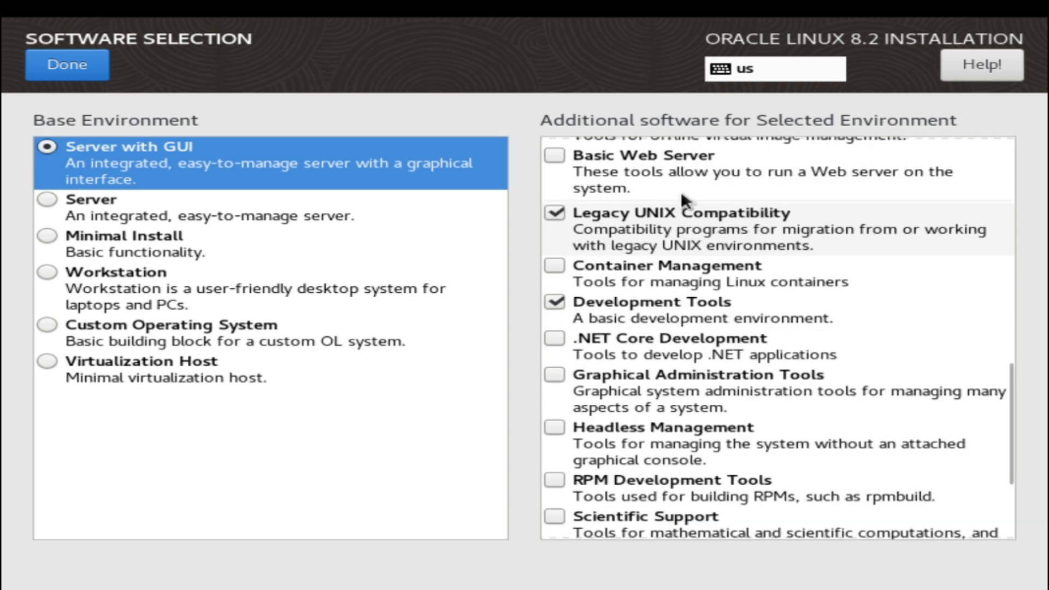
scroll(678, 210, up, 1)
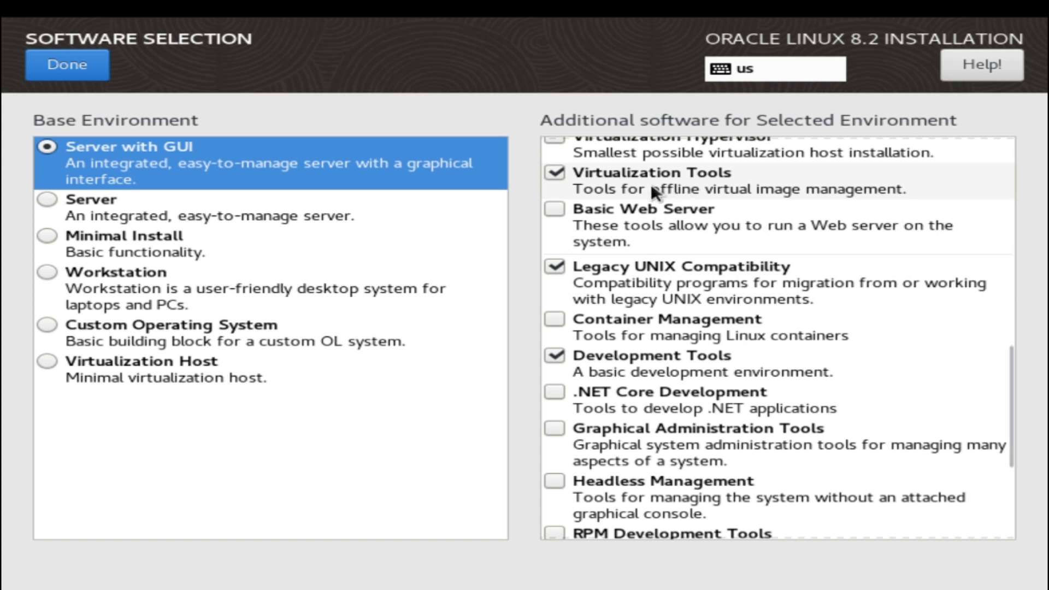
click(87, 66)
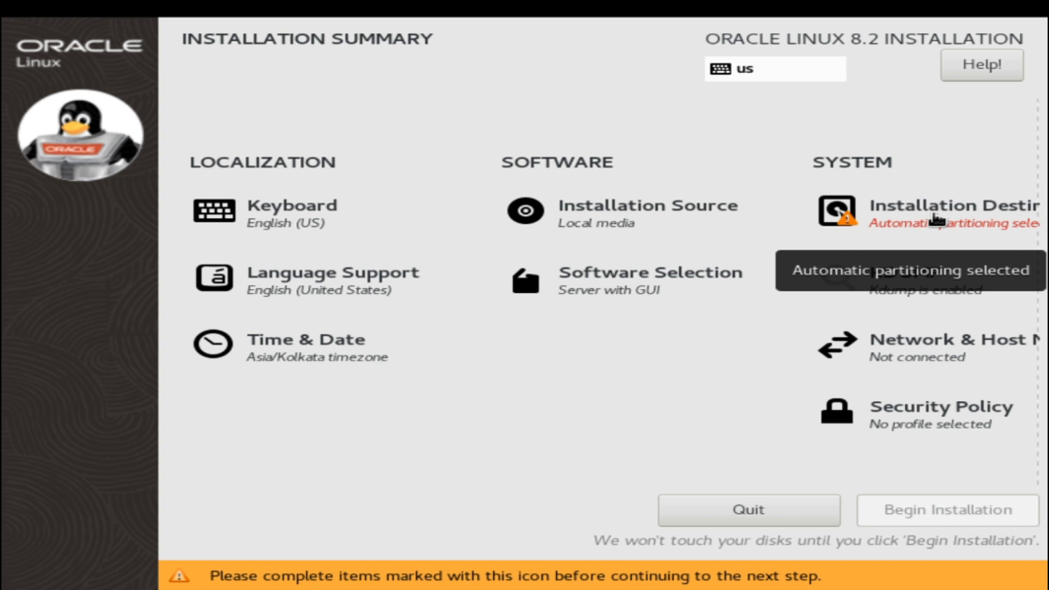
- Choose Custom storage configuration for the 120 GiB disk to reach Manual Partitioning
click(936, 218)
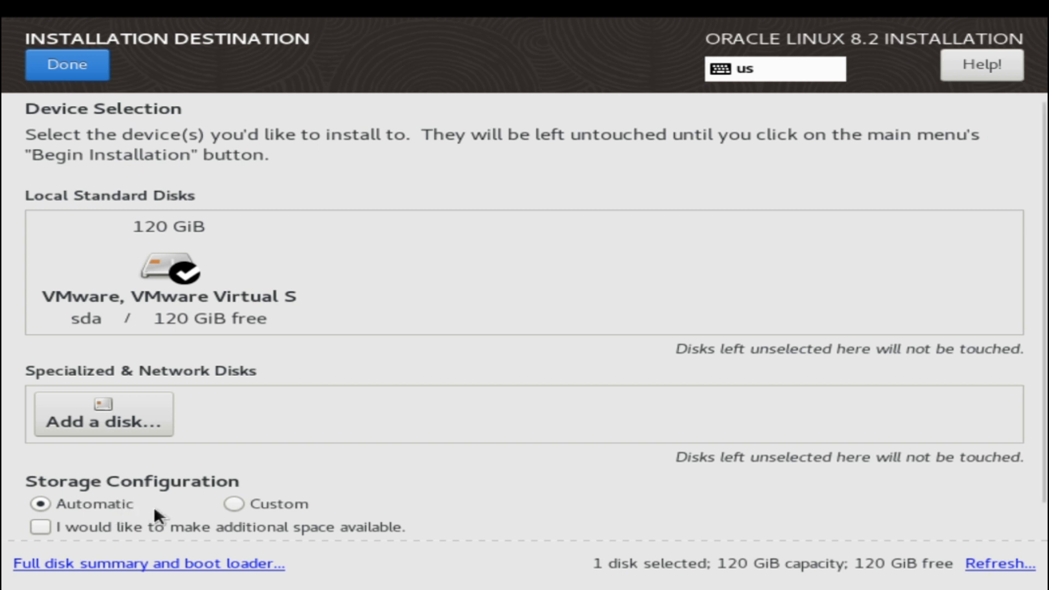
click(235, 503)
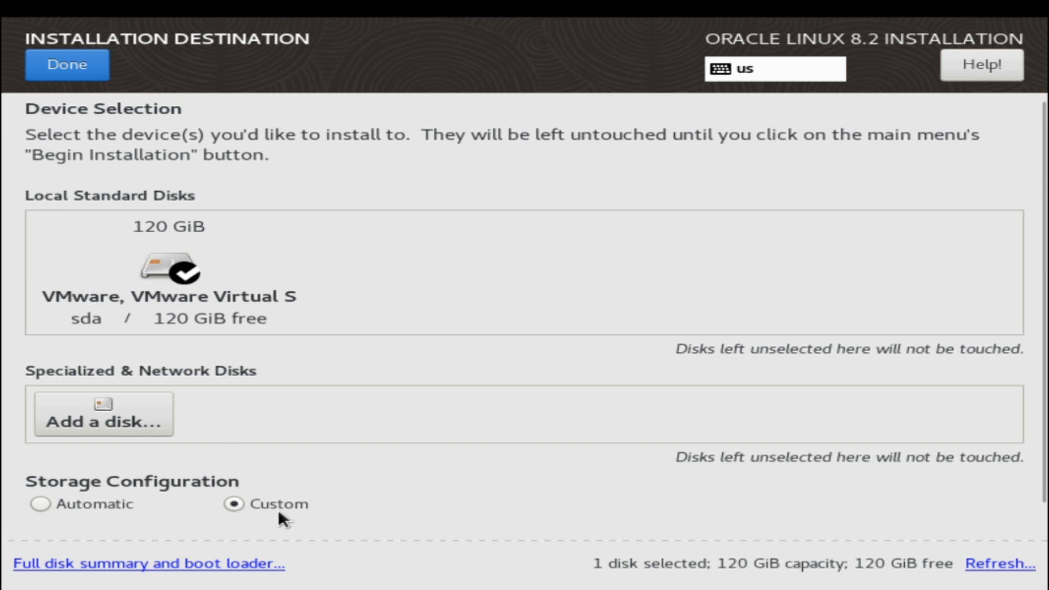
click(93, 67)
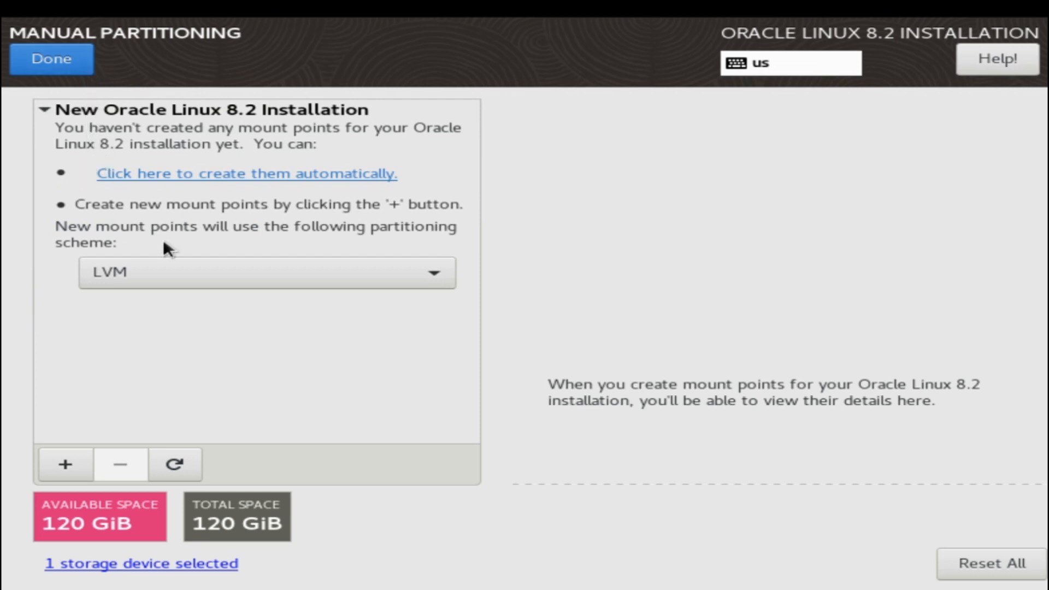
- Switch to Standard Partition and add a / mount point with desired capacity 15000
click(388, 275)
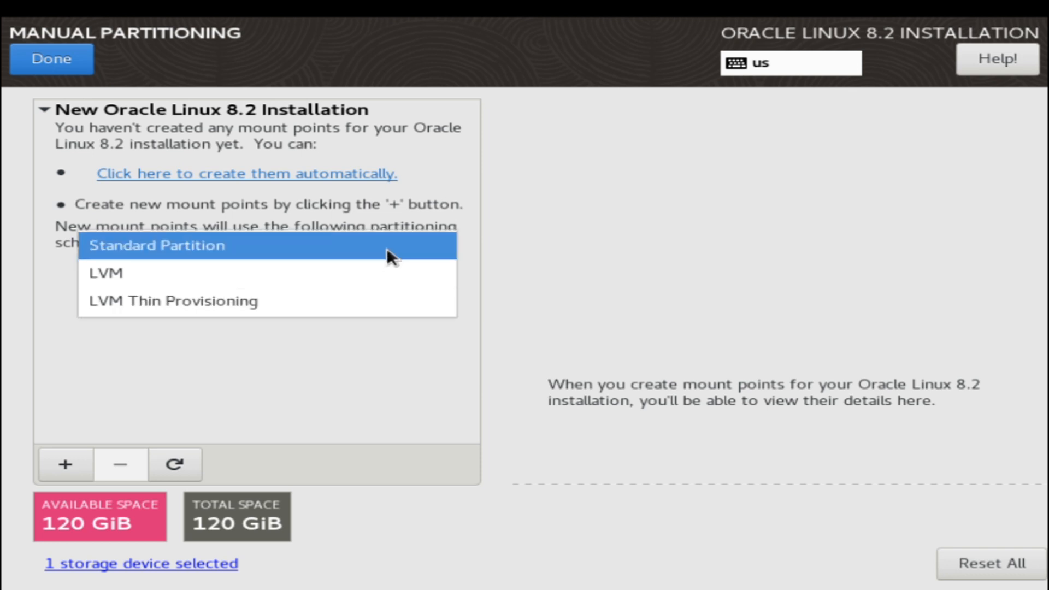
click(386, 251)
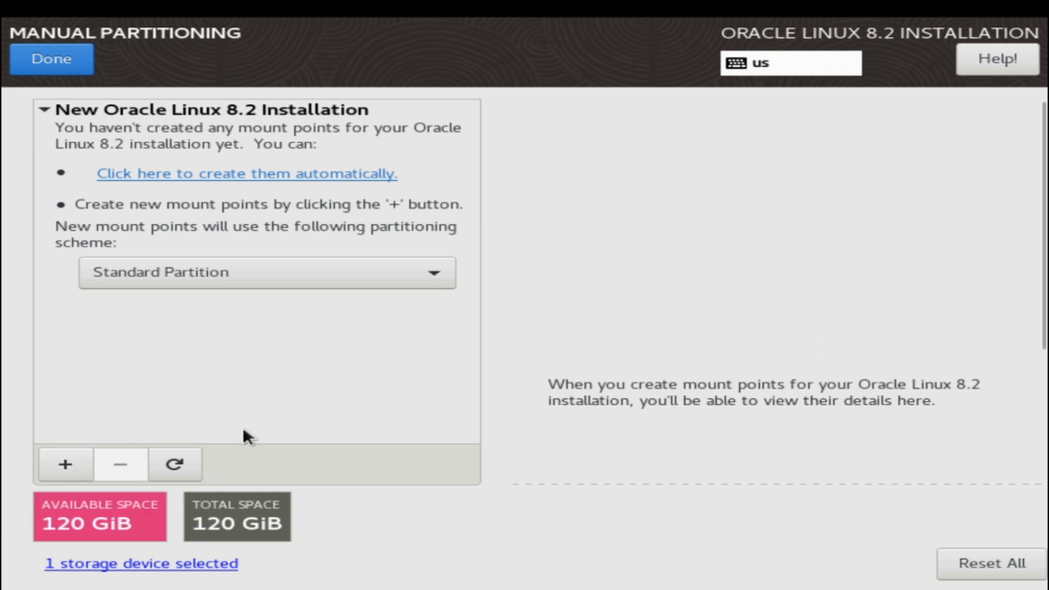
click(64, 467)
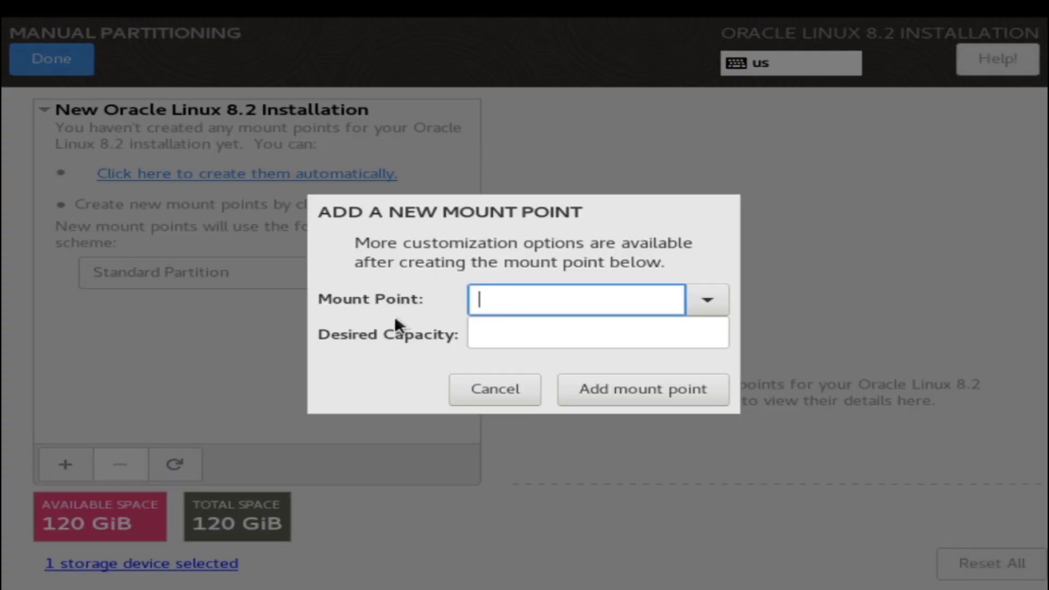
click(711, 300)
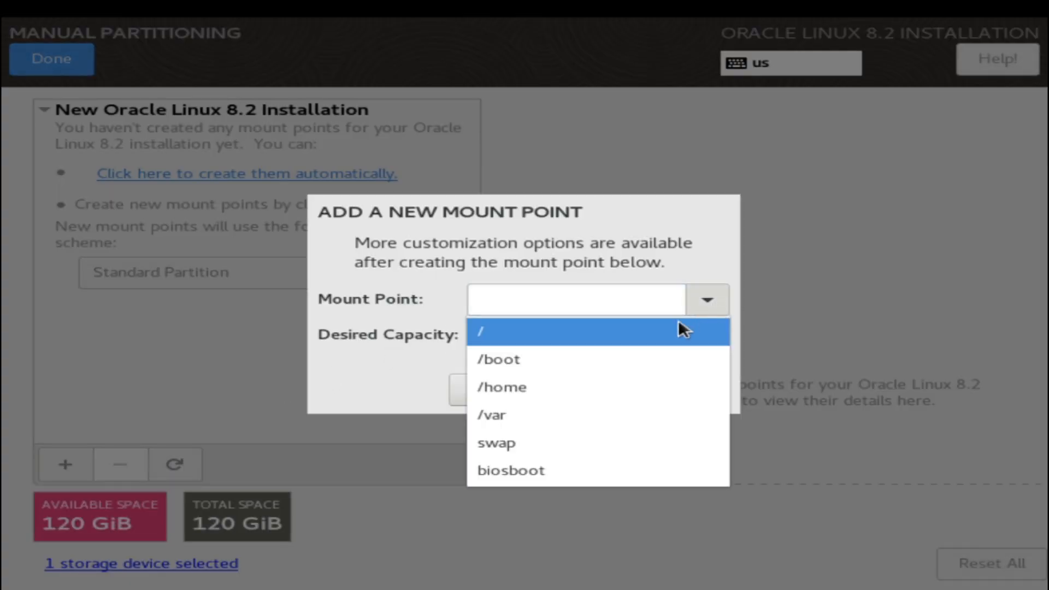
click(668, 334)
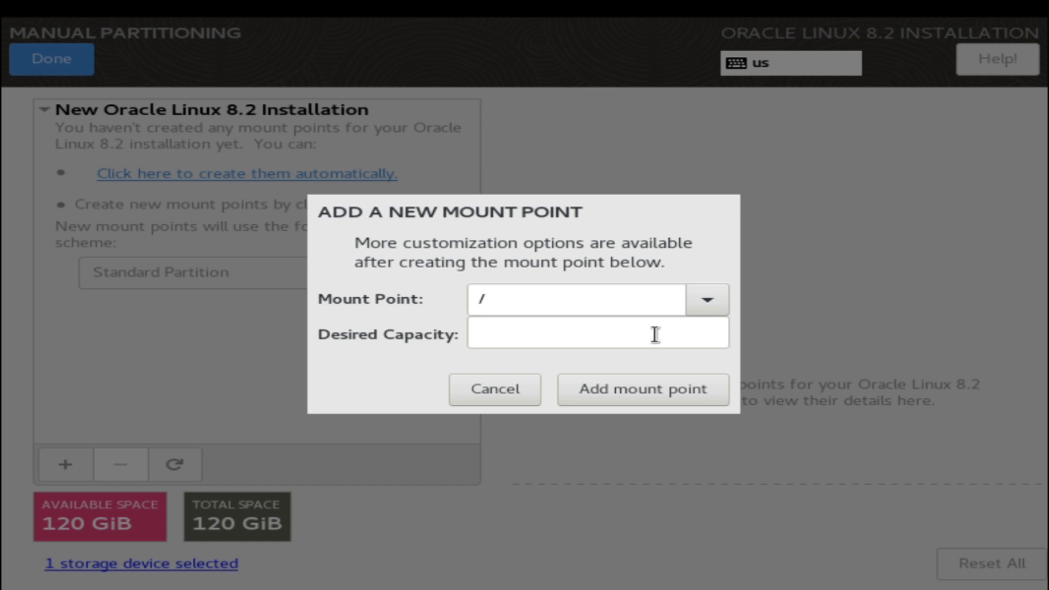
click(655, 334)
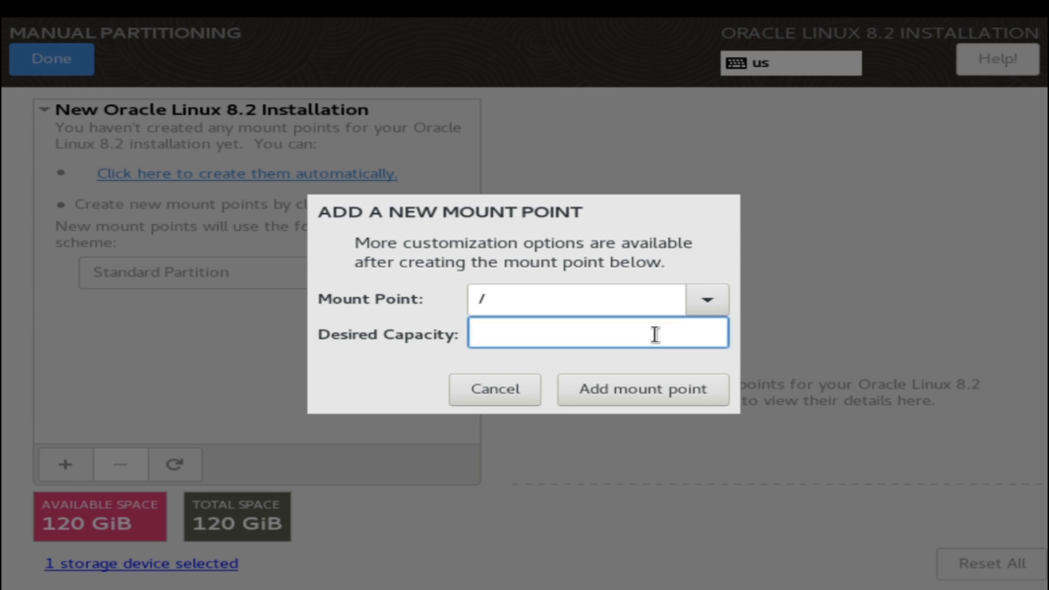
text(15000)
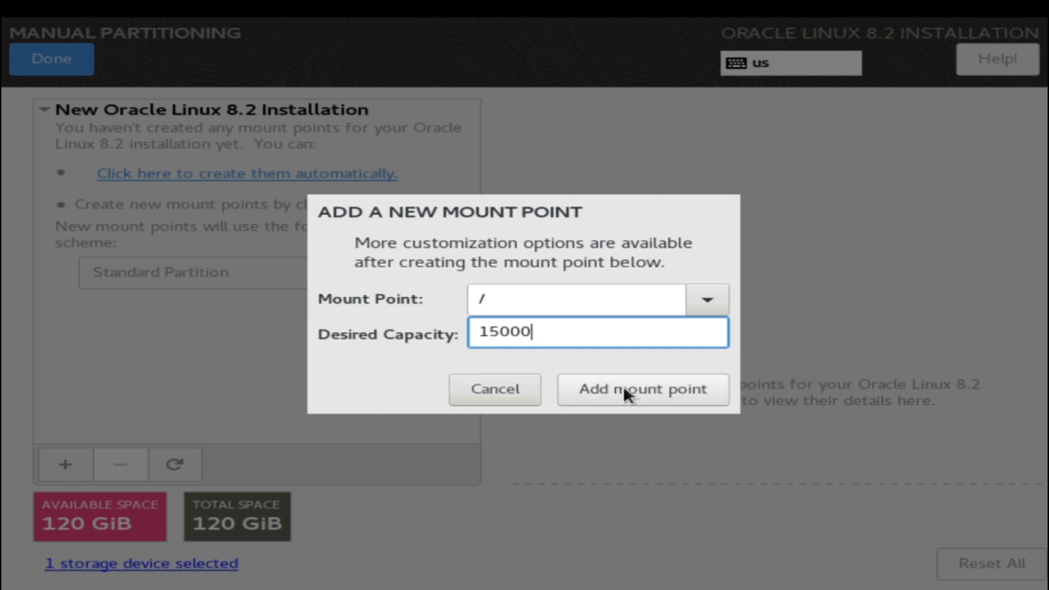
click(621, 389)
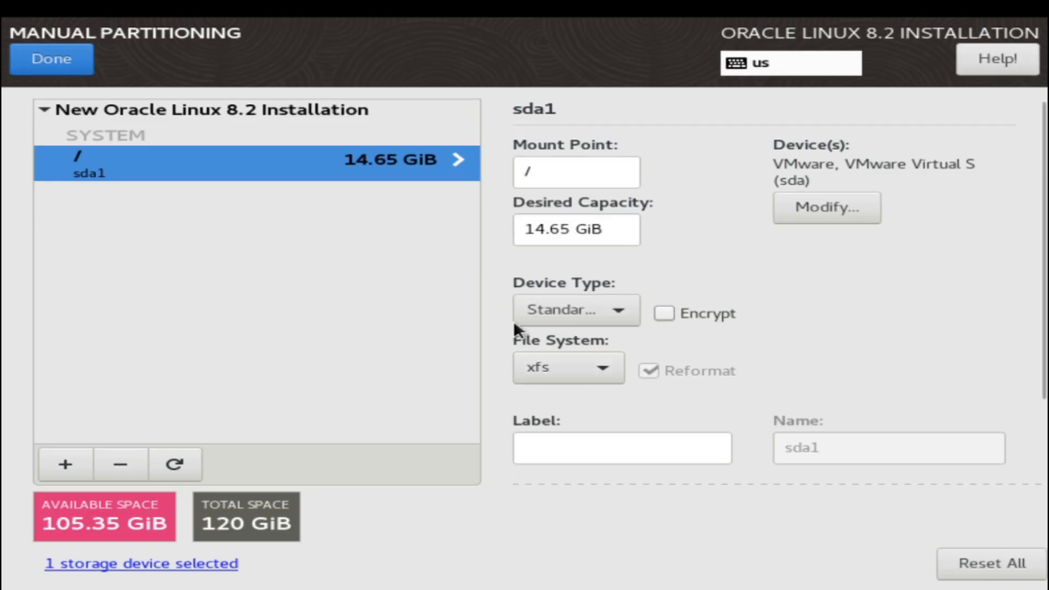
- Change the sda1 root partition's file system from xfs to ext4
click(556, 366)
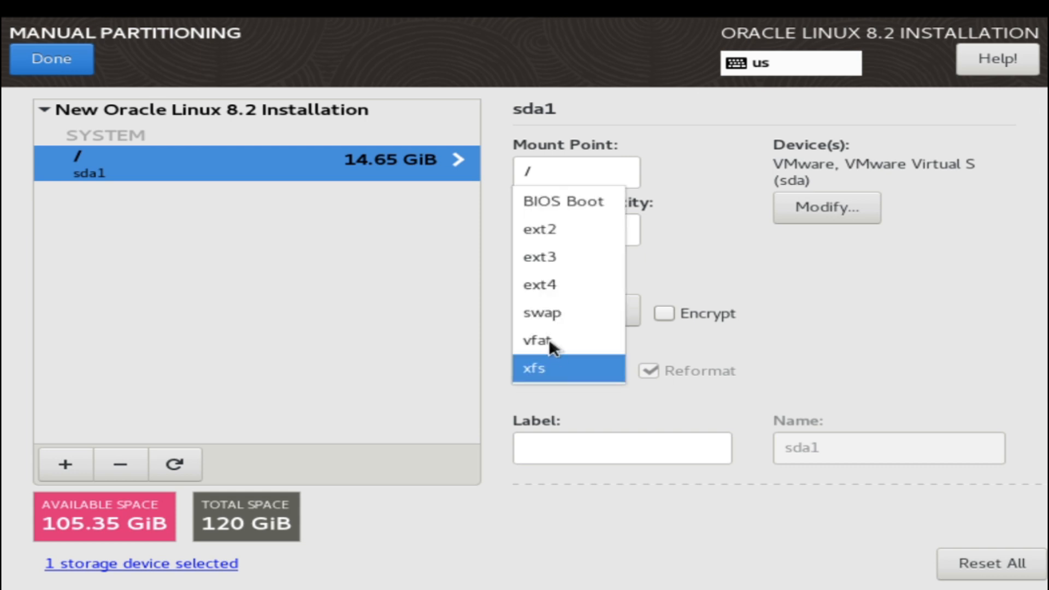
click(559, 291)
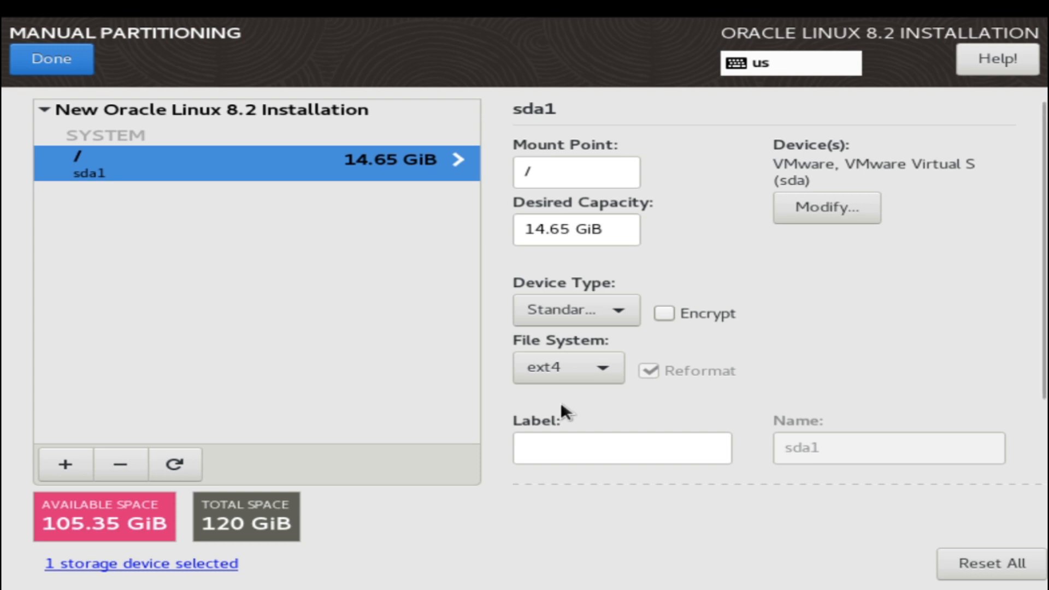
- Add a swap mount point with desired capacity 8096, giving 7.91 GiB on sda2
click(80, 465)
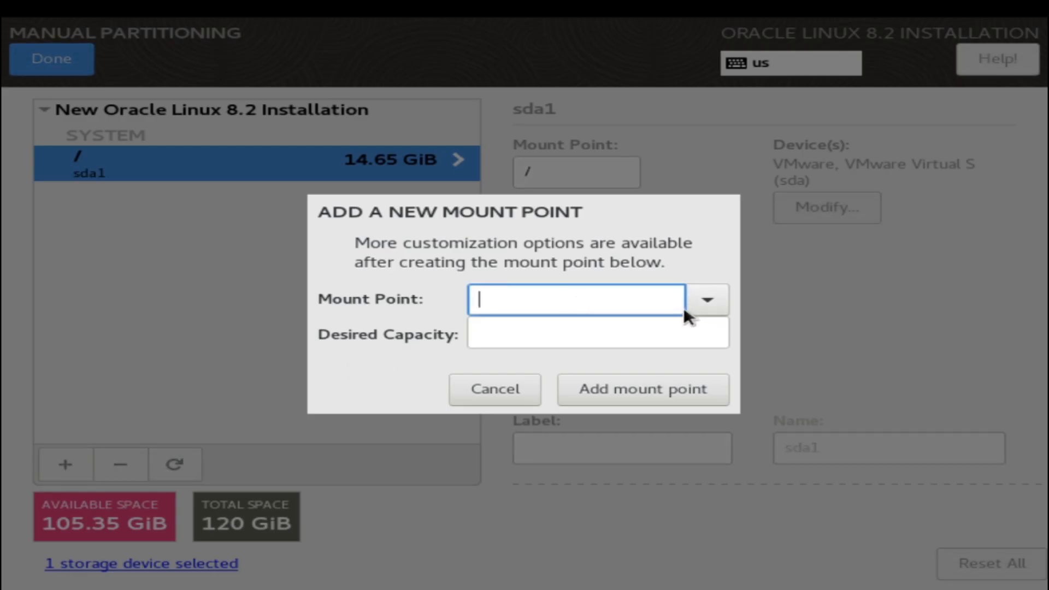
click(705, 299)
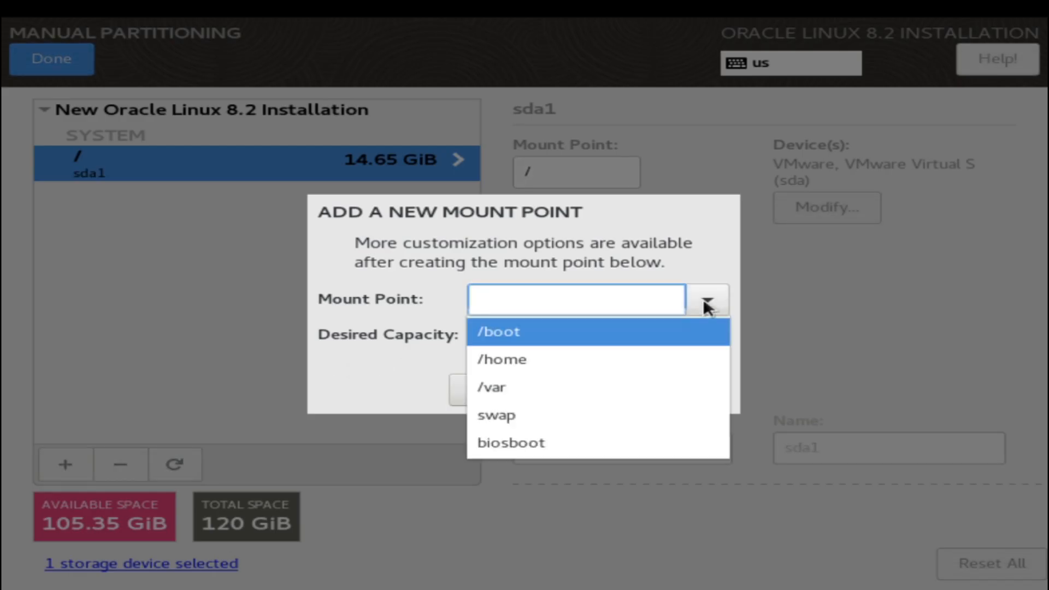
click(594, 405)
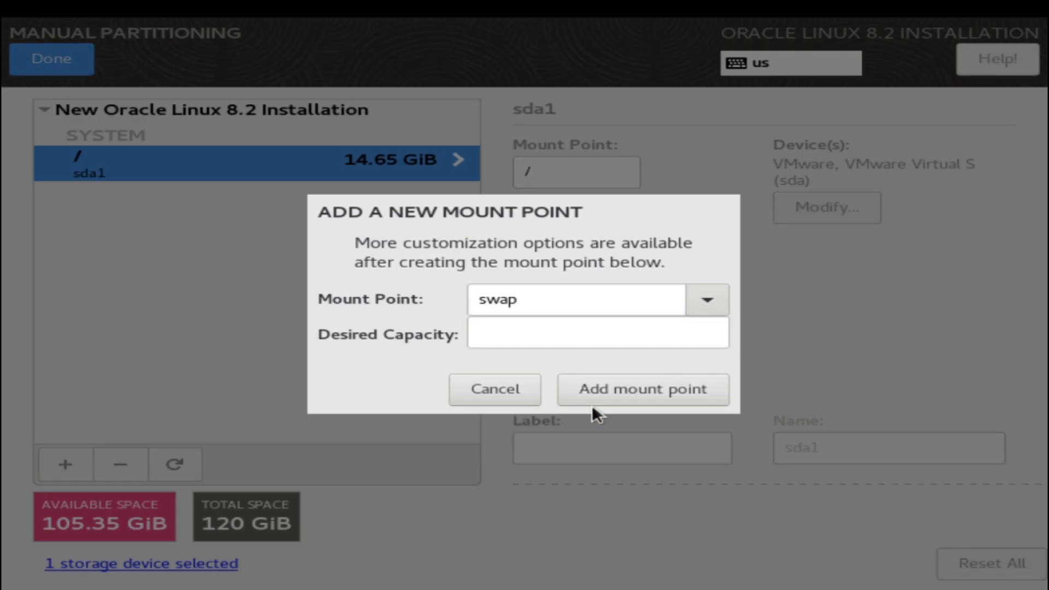
click(560, 339)
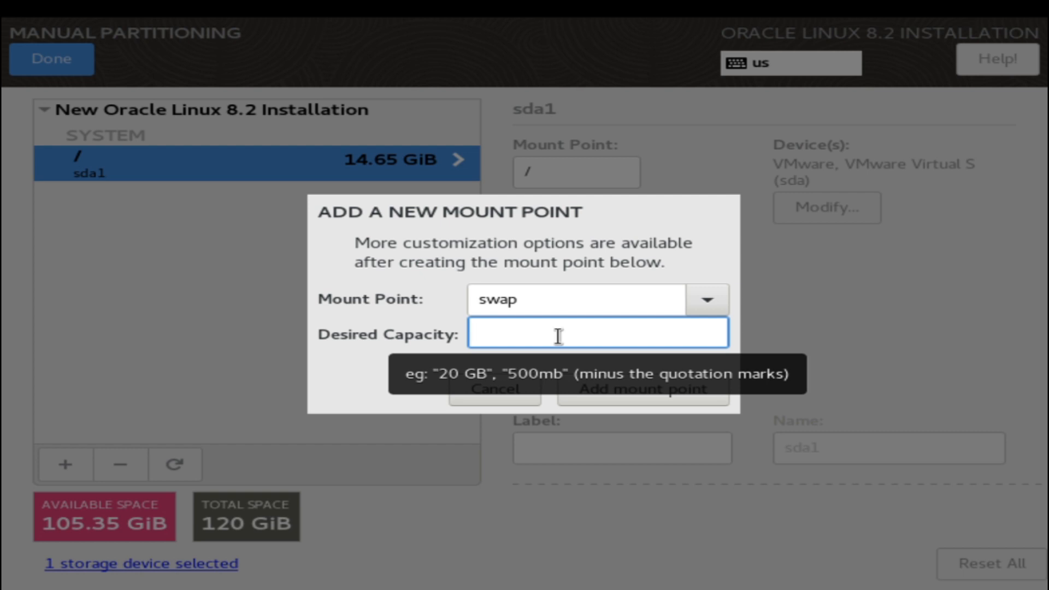
text(809)
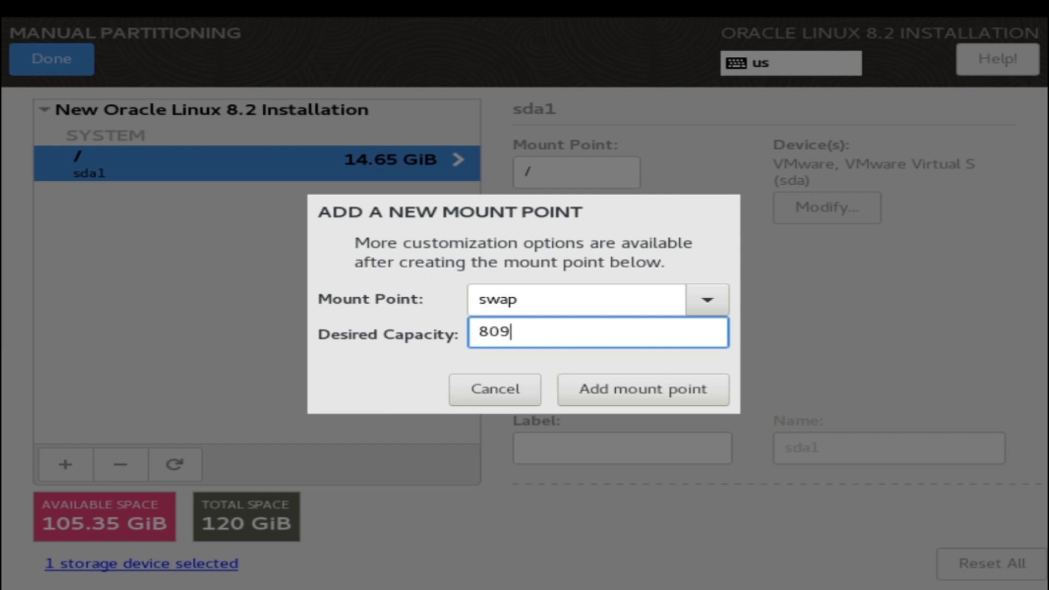
text(6)
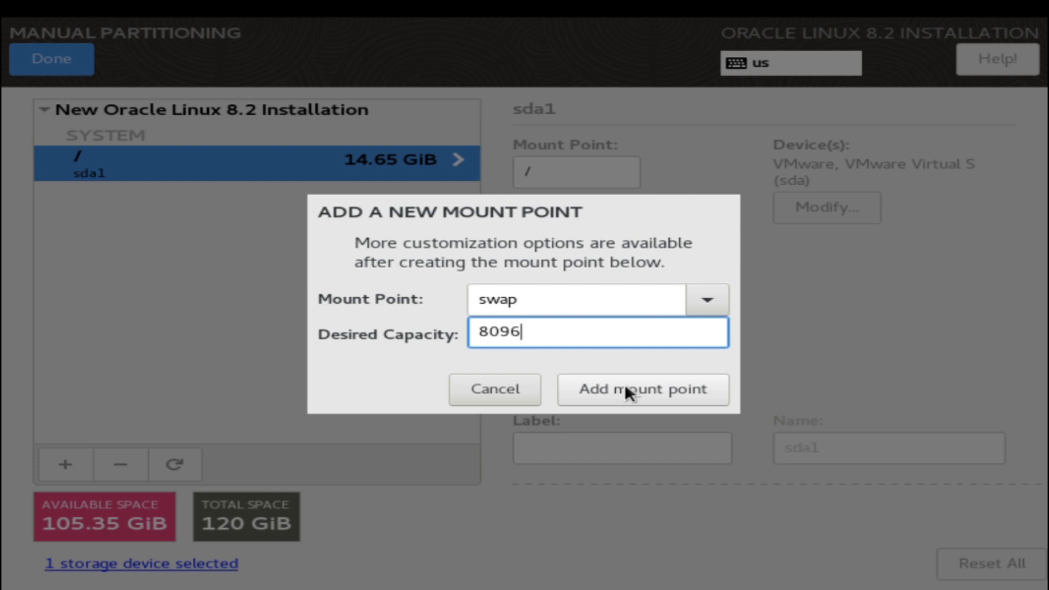
click(625, 387)
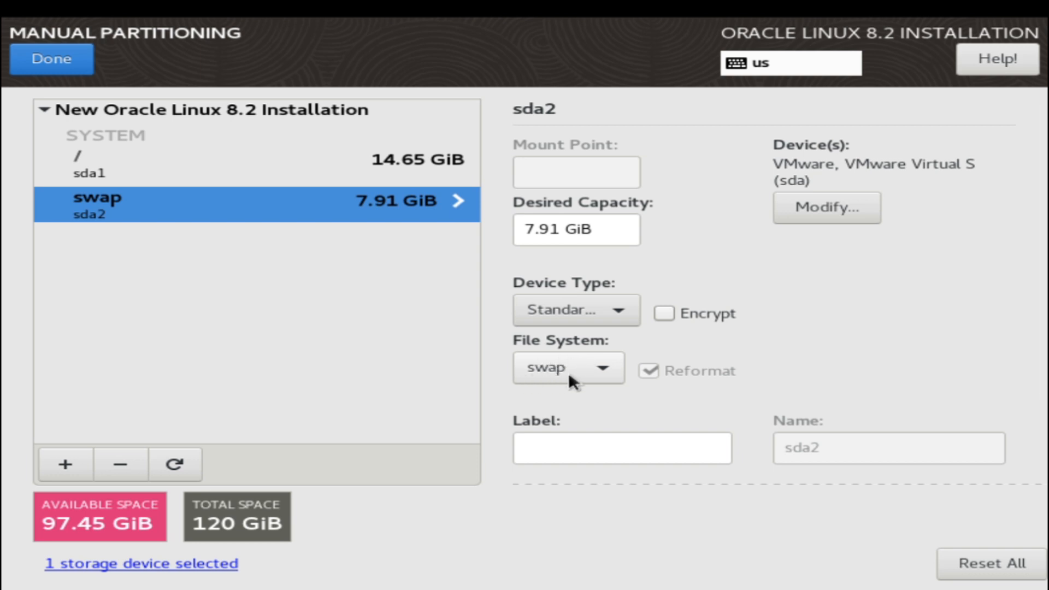
click(75, 457)
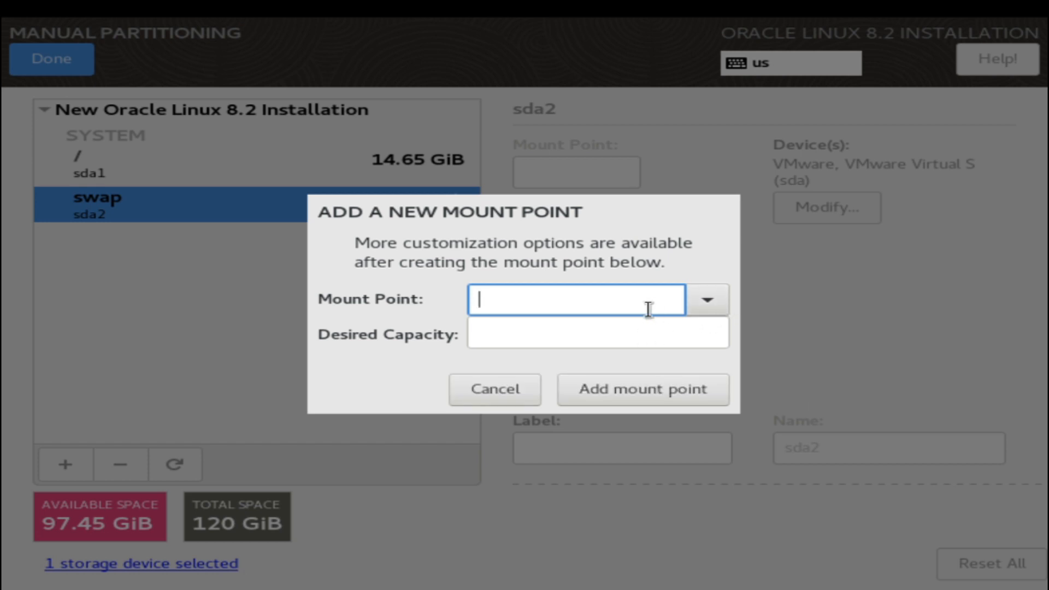
- Add a /tmp mount point of 5000 (4.88 GiB) and format it as ext4
text(/tmp)
click(623, 333)
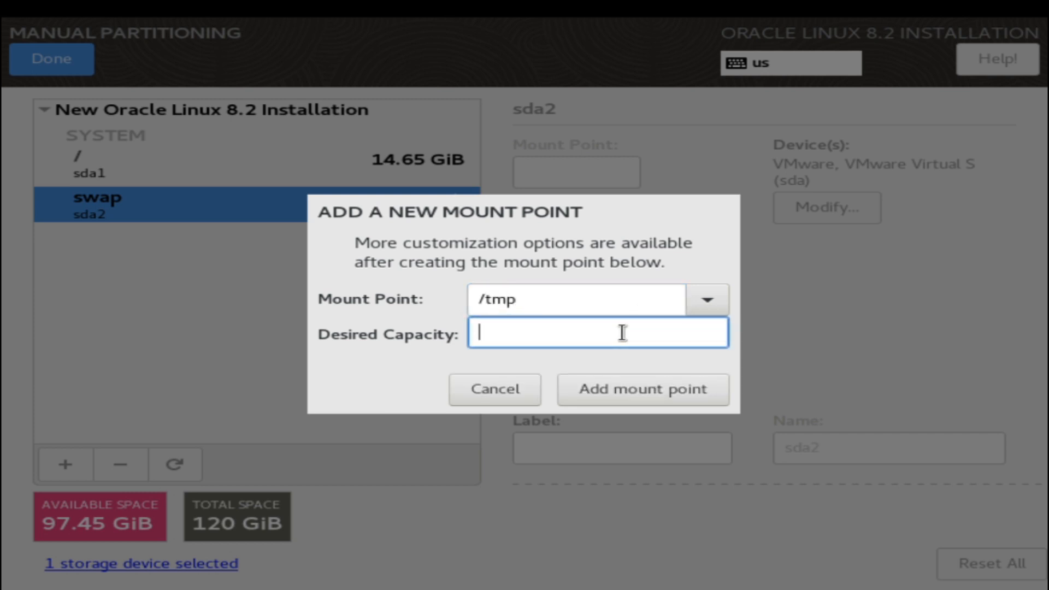
text(5000)
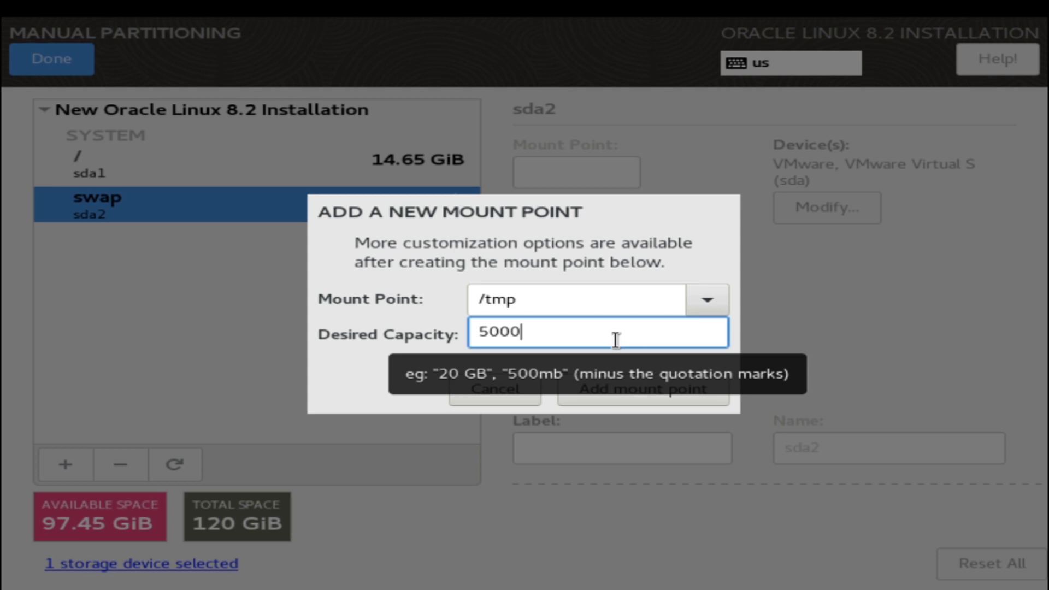
click(580, 381)
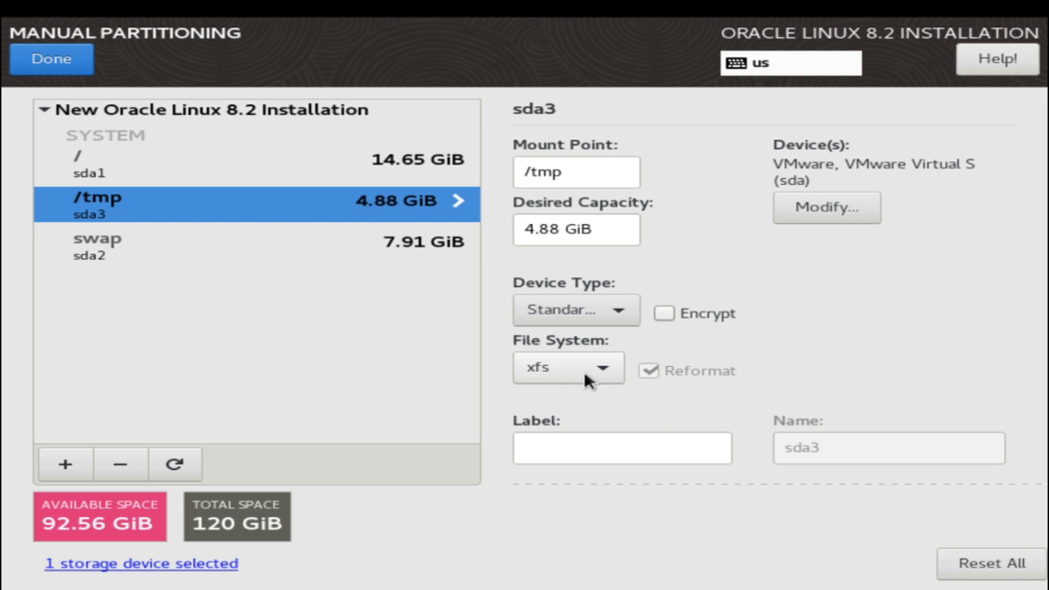
click(584, 372)
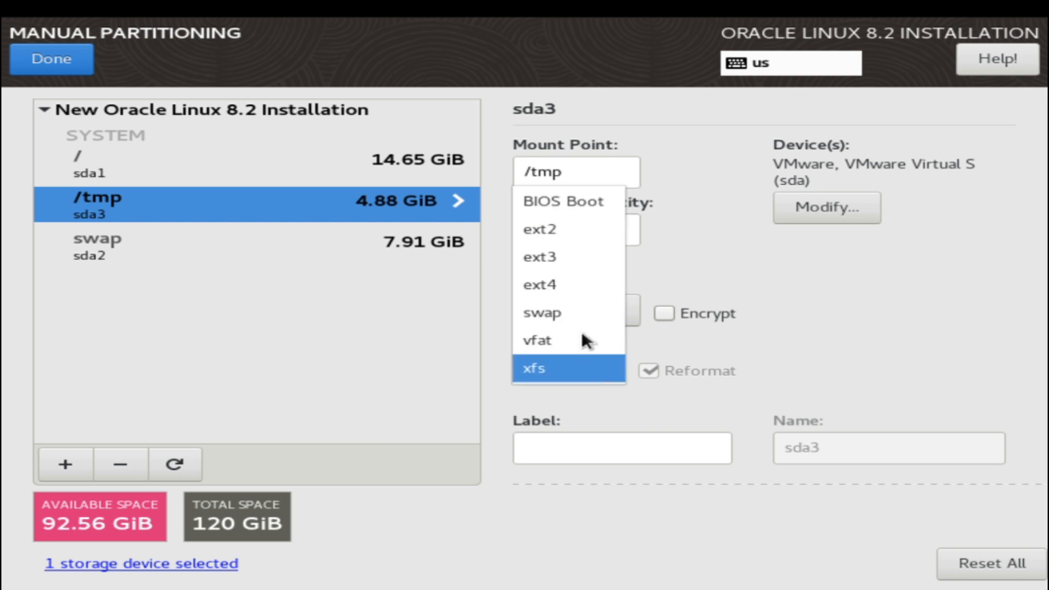
click(579, 285)
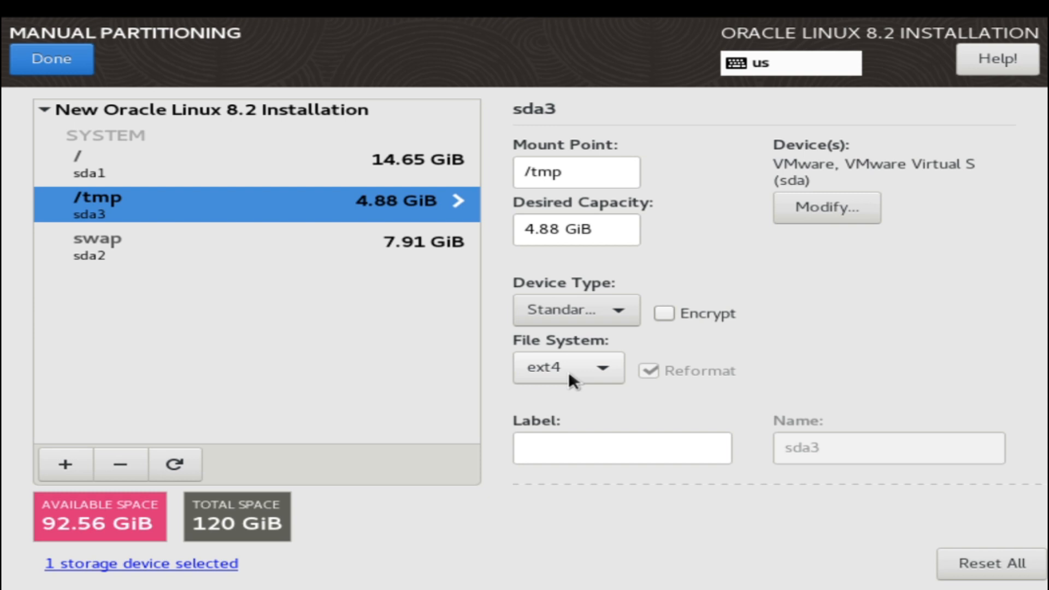
click(52, 462)
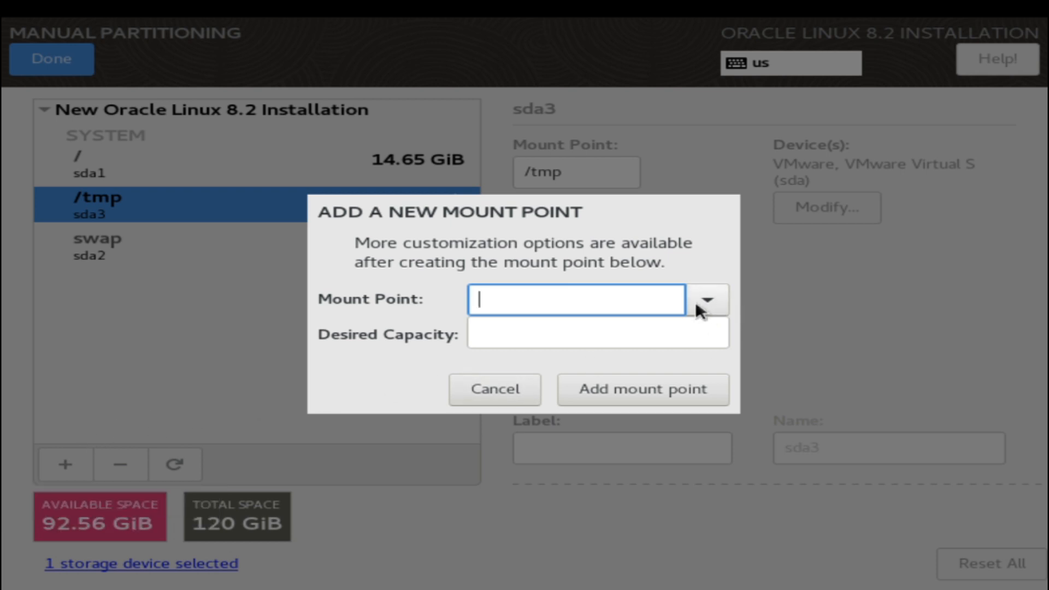
- Add a /u01 mount point of 20000 (19.53 GiB) formatted as ext4
text(/)
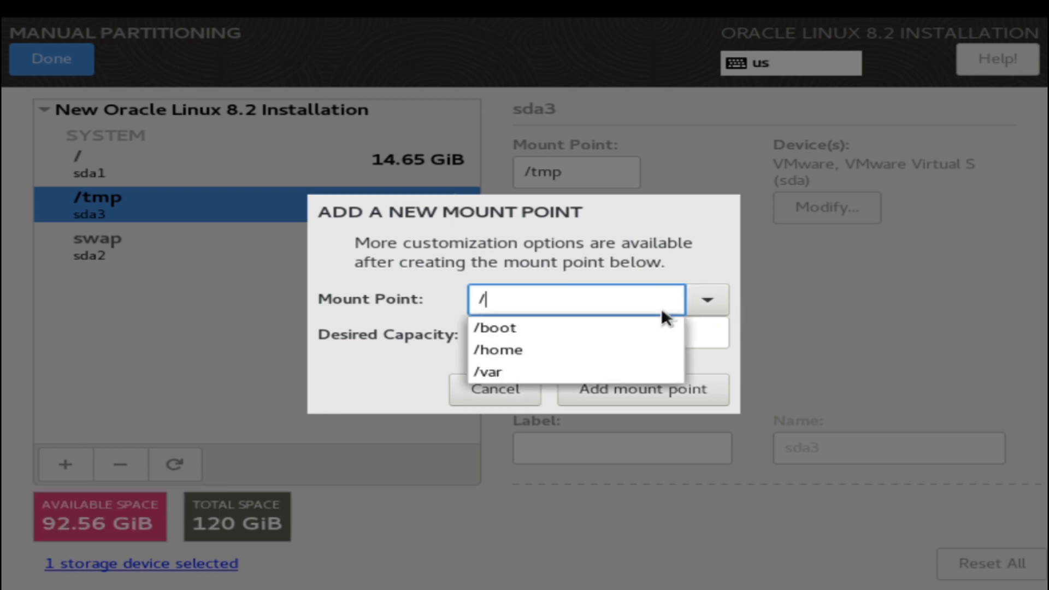
text(u01)
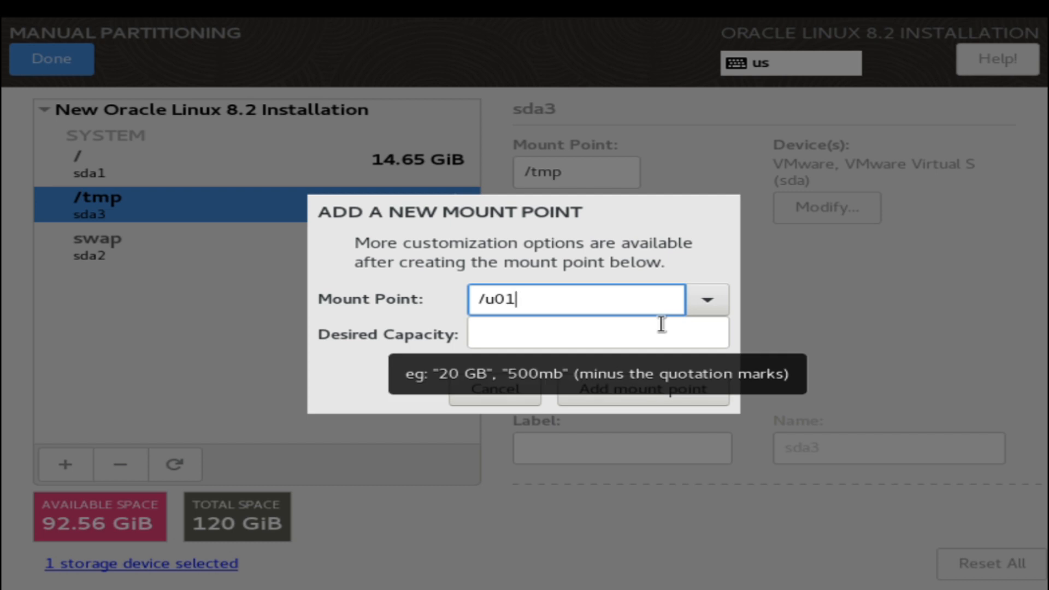
click(660, 331)
text(2)
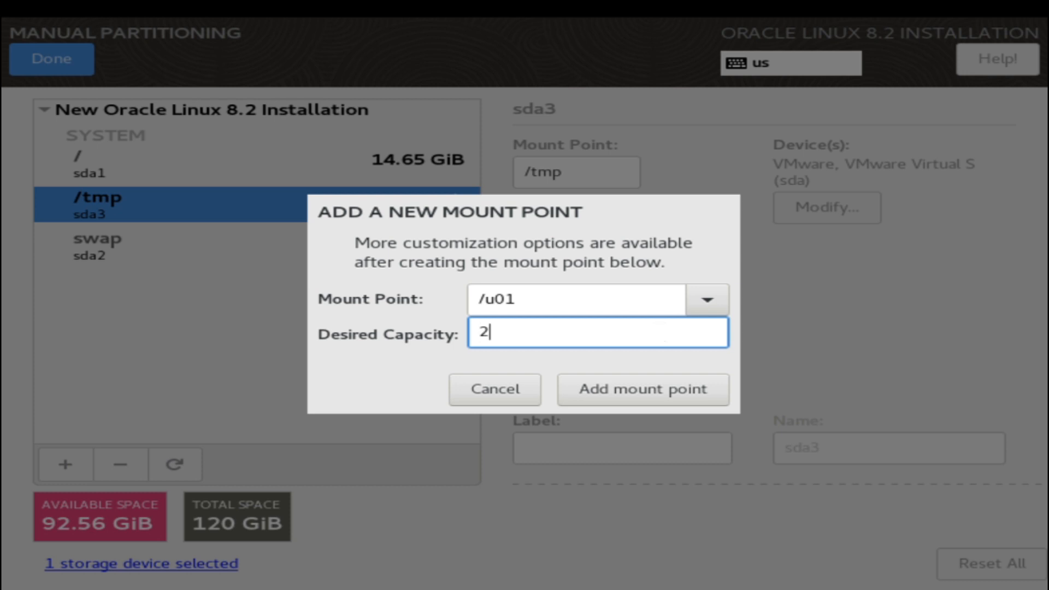
text(0000)
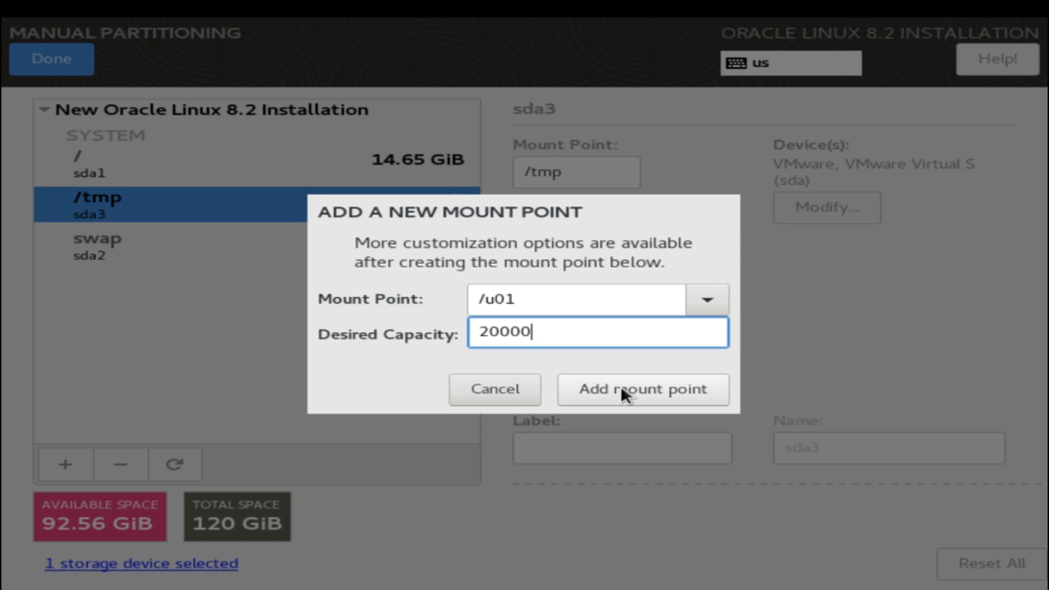
click(621, 387)
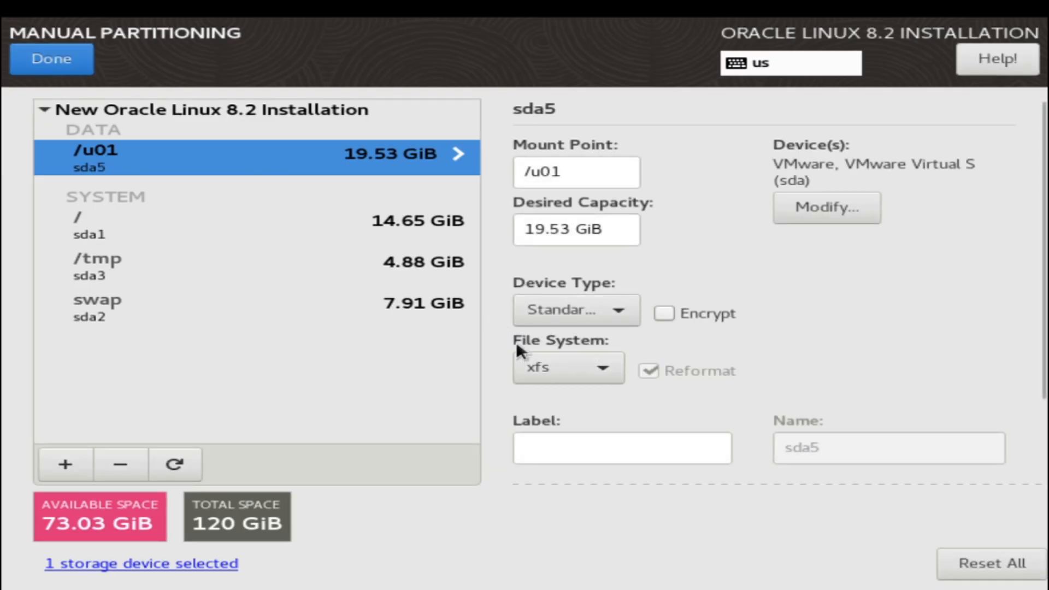
click(582, 365)
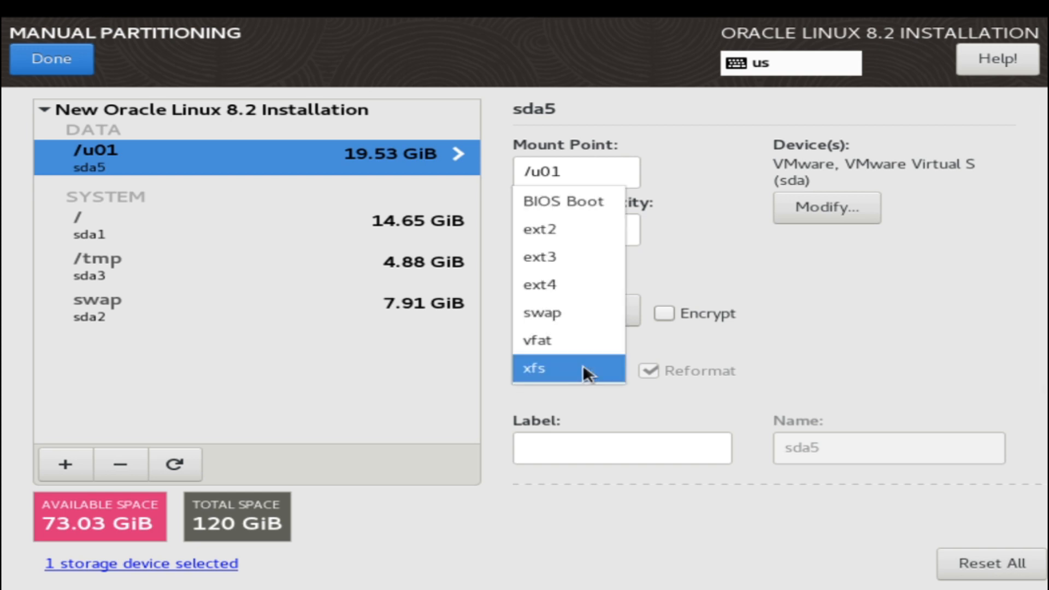
click(555, 285)
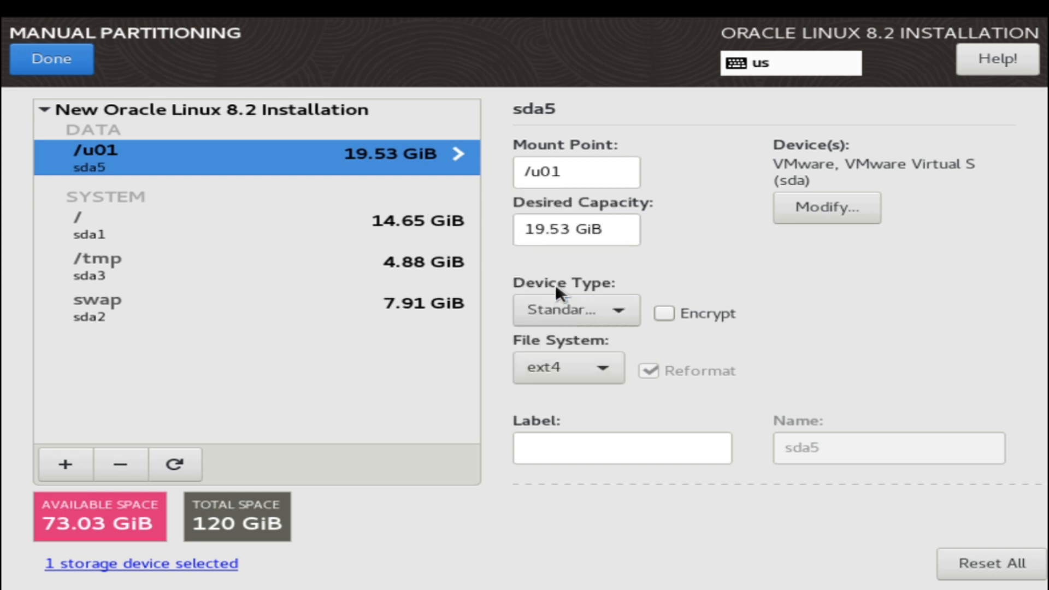
click(67, 463)
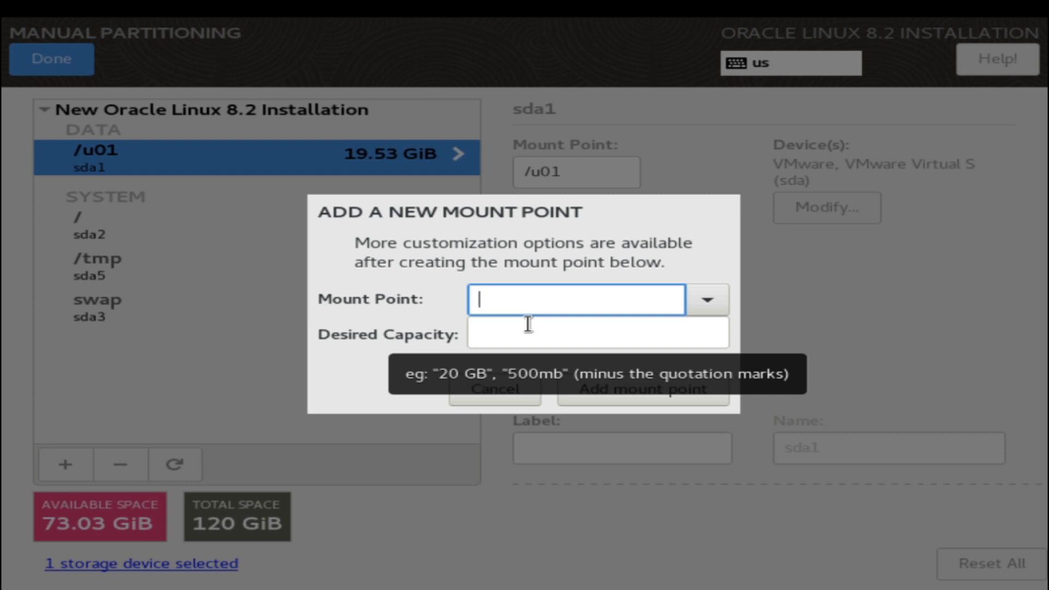
- Add a 15000 MB /oradata mount point and change its file system to ext4
text(/oradatr)
key(BackSpace)
text(a)
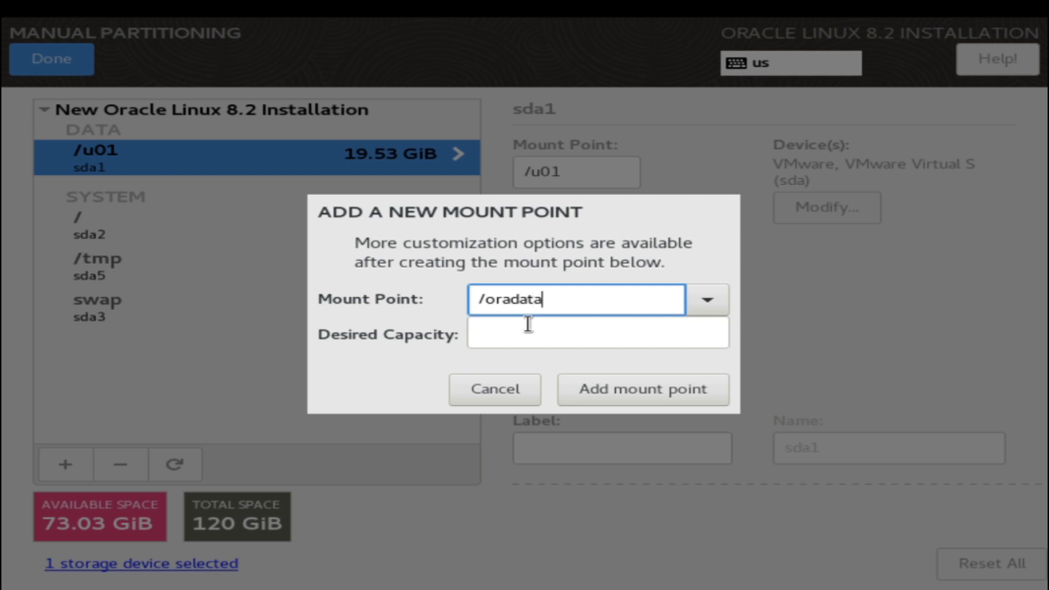
key(Tab)
key(Tab)
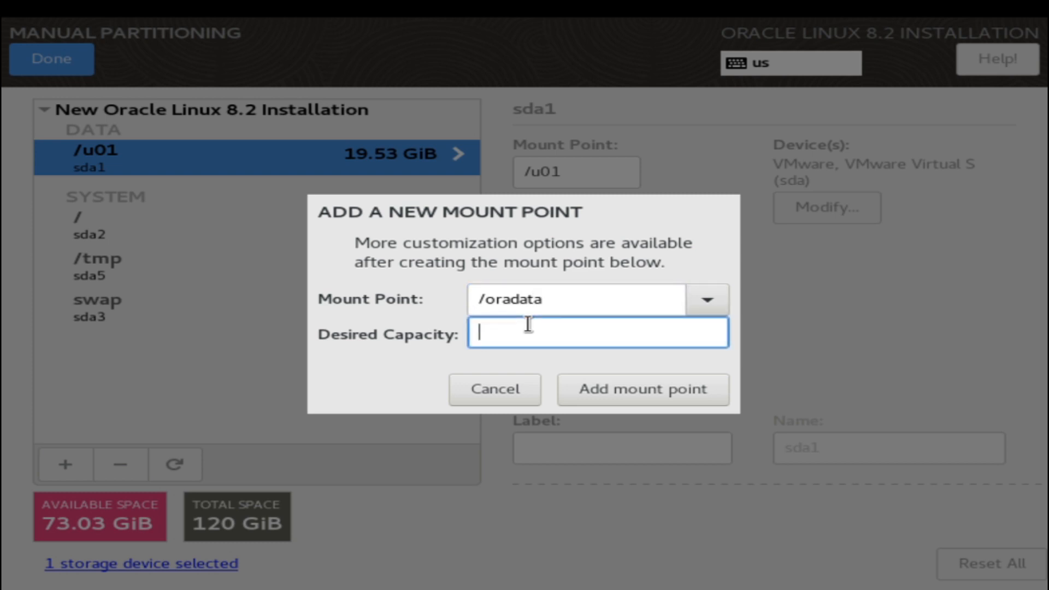
text(15000)
click(637, 389)
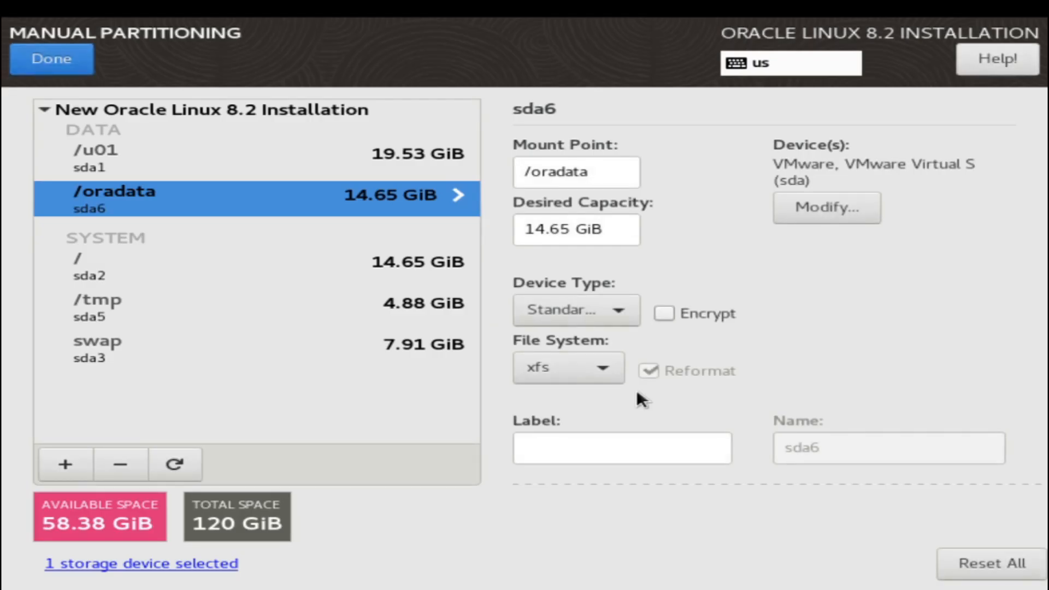
click(560, 365)
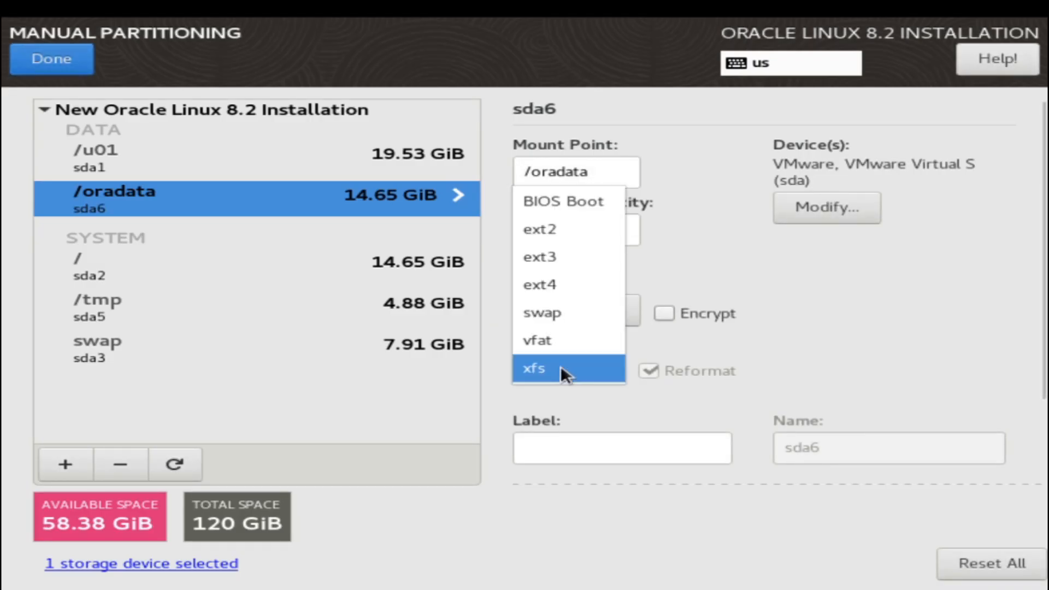
click(591, 283)
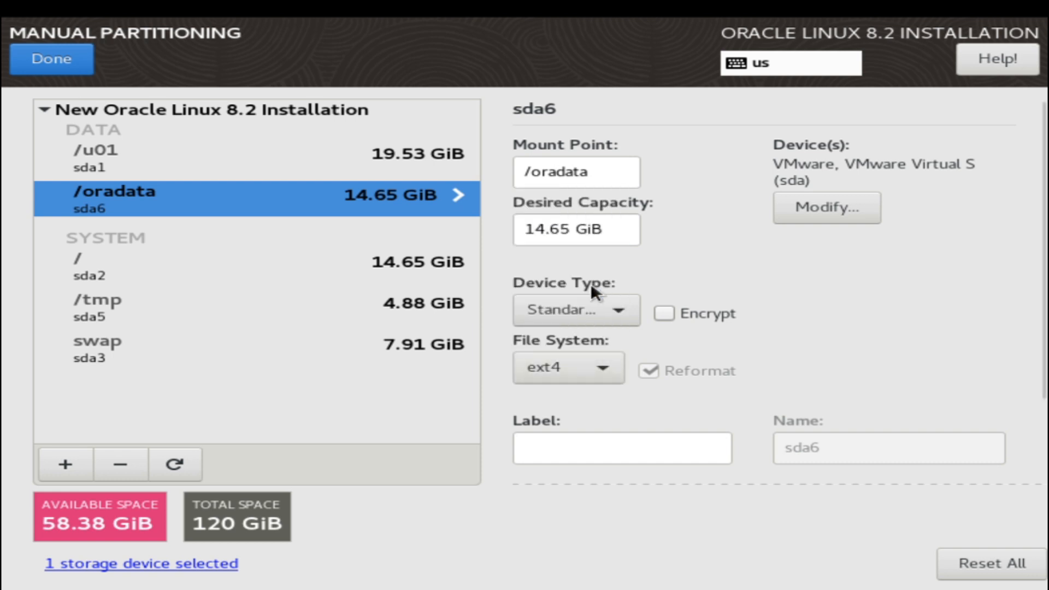
- Create a 15000 MB /softwares mount point and set its file system to ext4
click(56, 469)
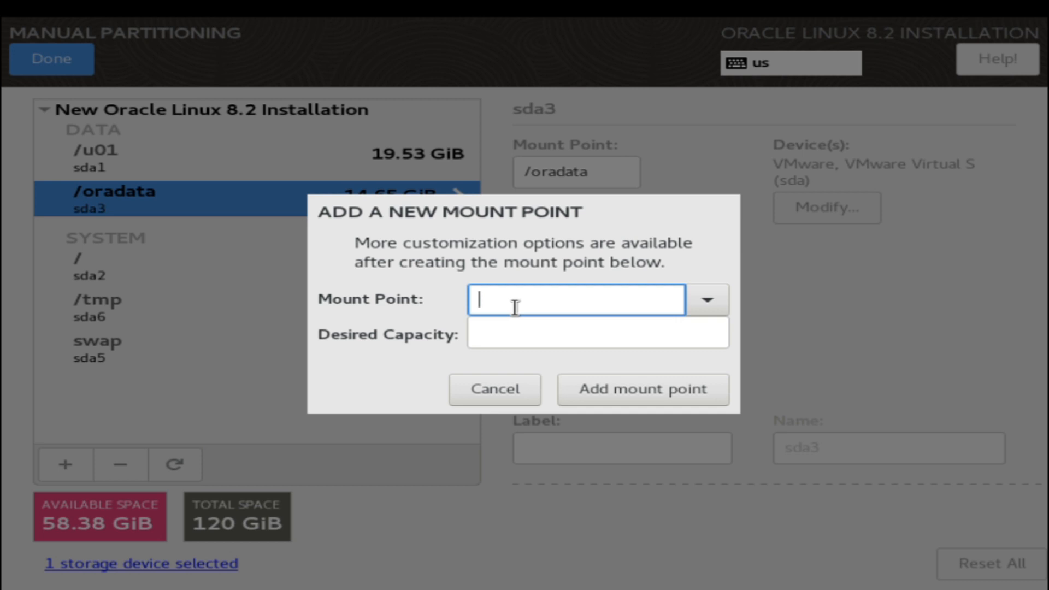
text(/software)
key(Tab)
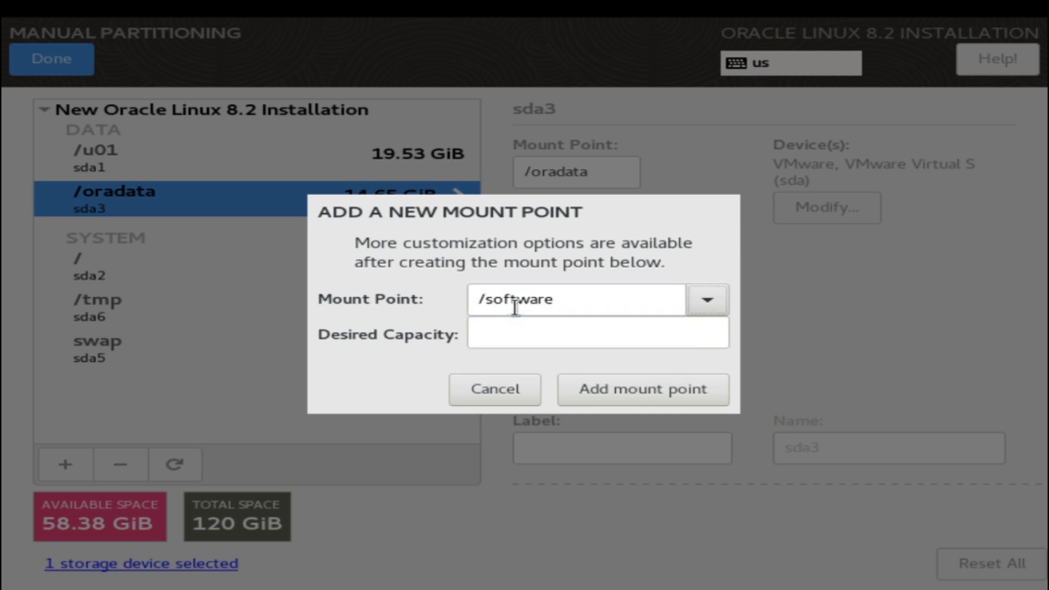
click(638, 289)
text(s)
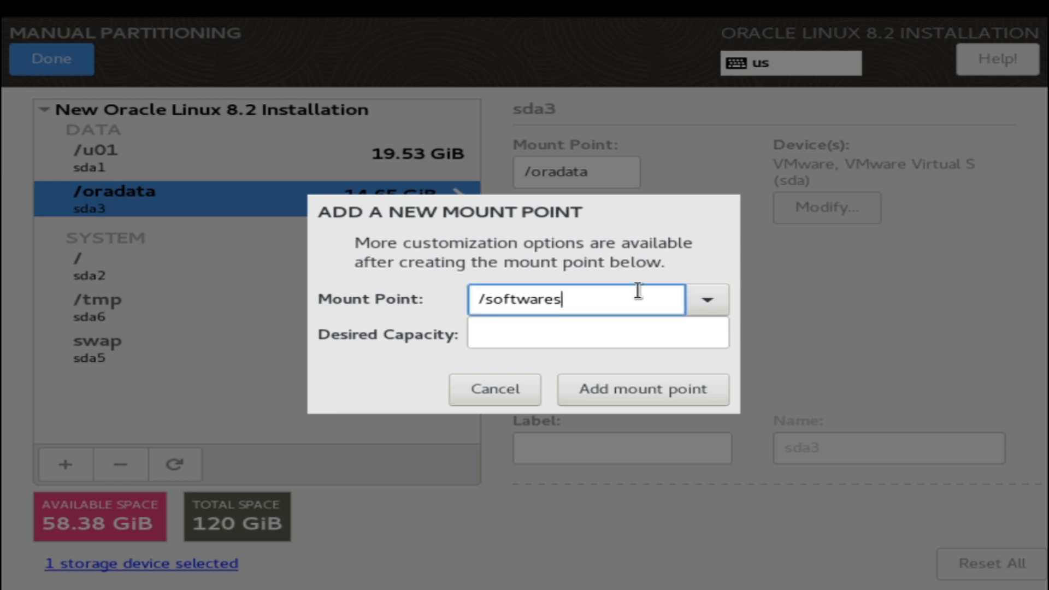
click(630, 337)
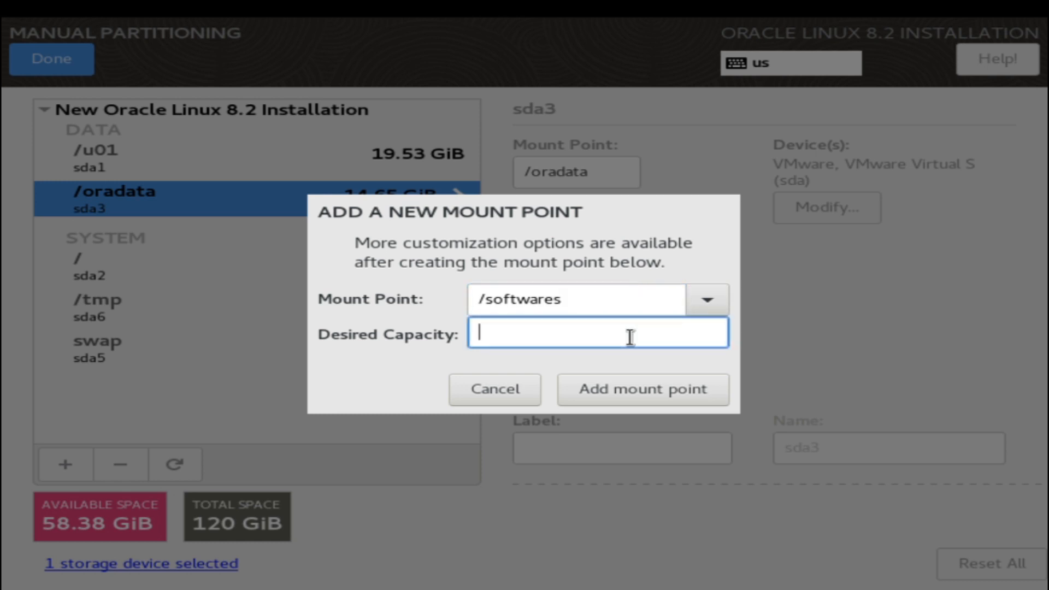
text(15000)
click(680, 386)
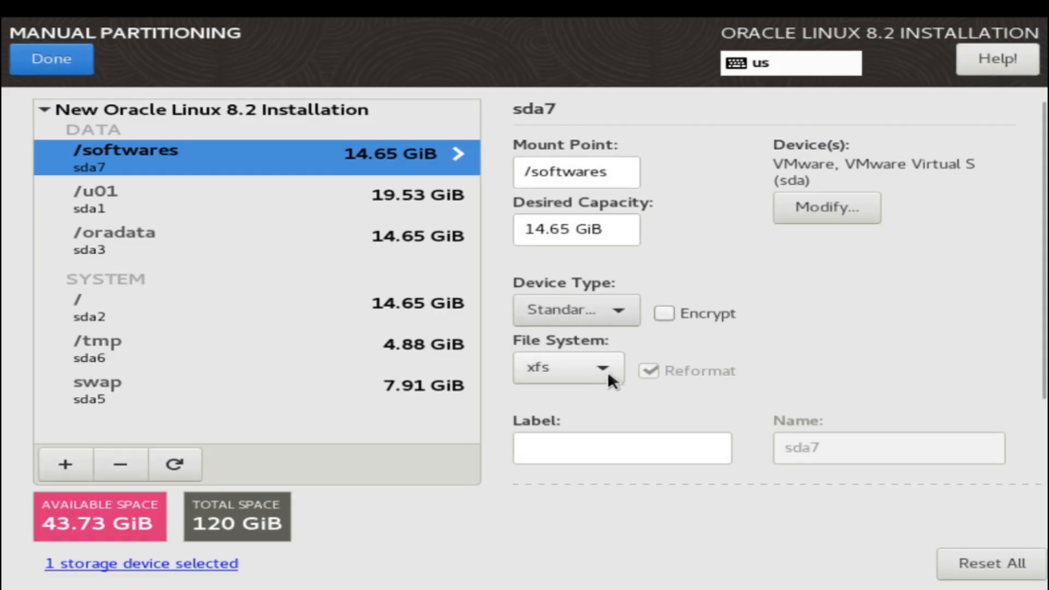
click(608, 372)
click(609, 284)
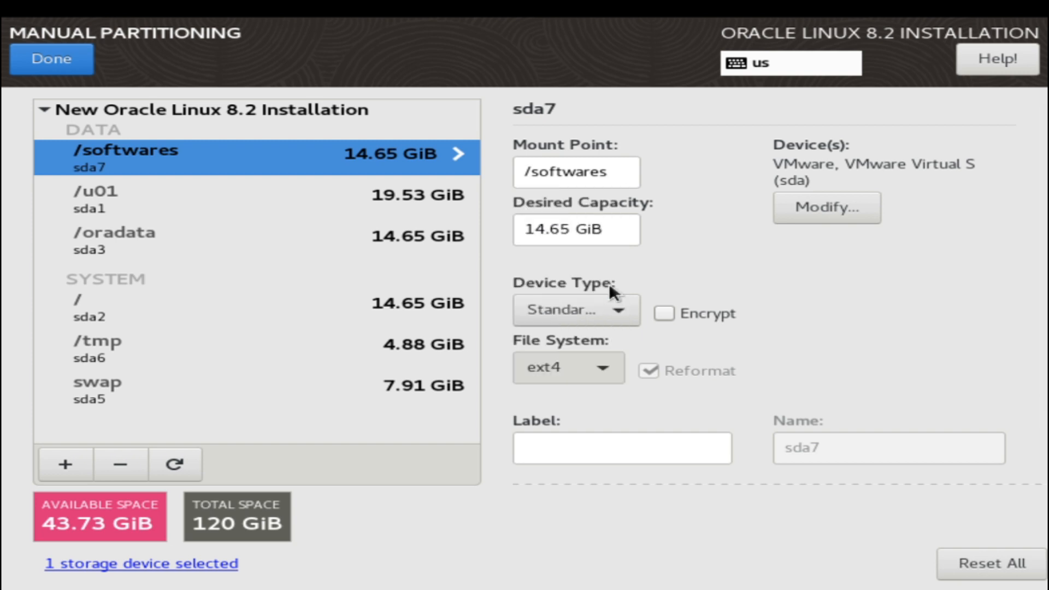
- Add a 10000 MB /orabackup mount point and keep ext4 as its file system
click(67, 463)
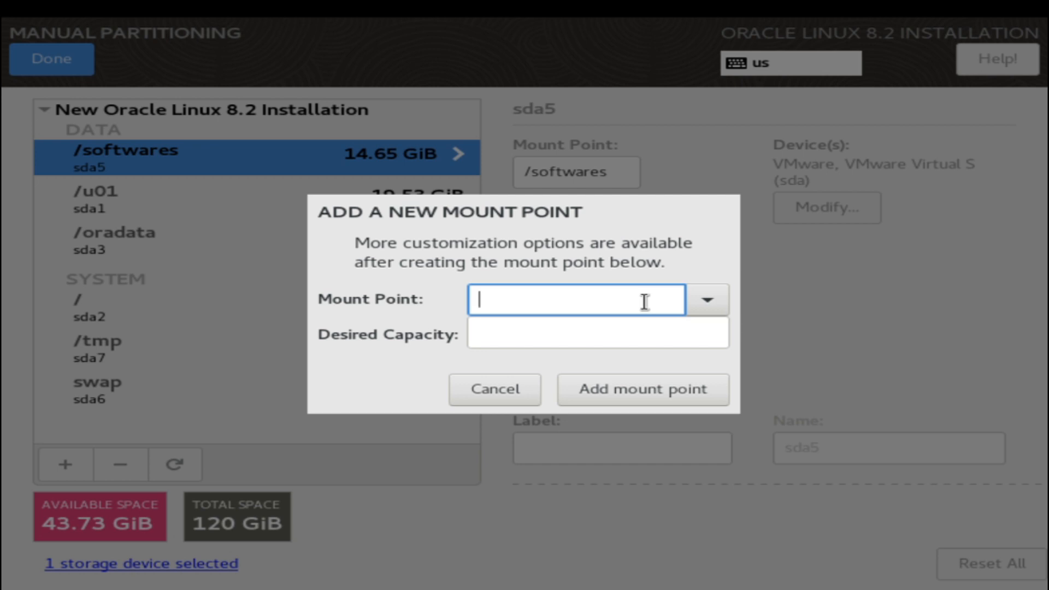
text(/orabackup)
click(677, 339)
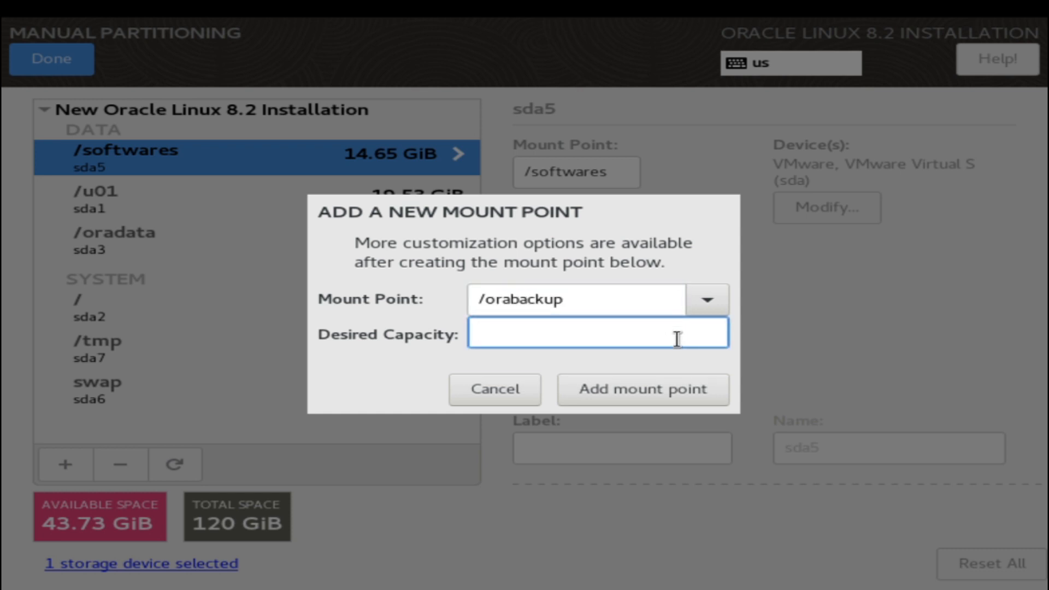
text(10000)
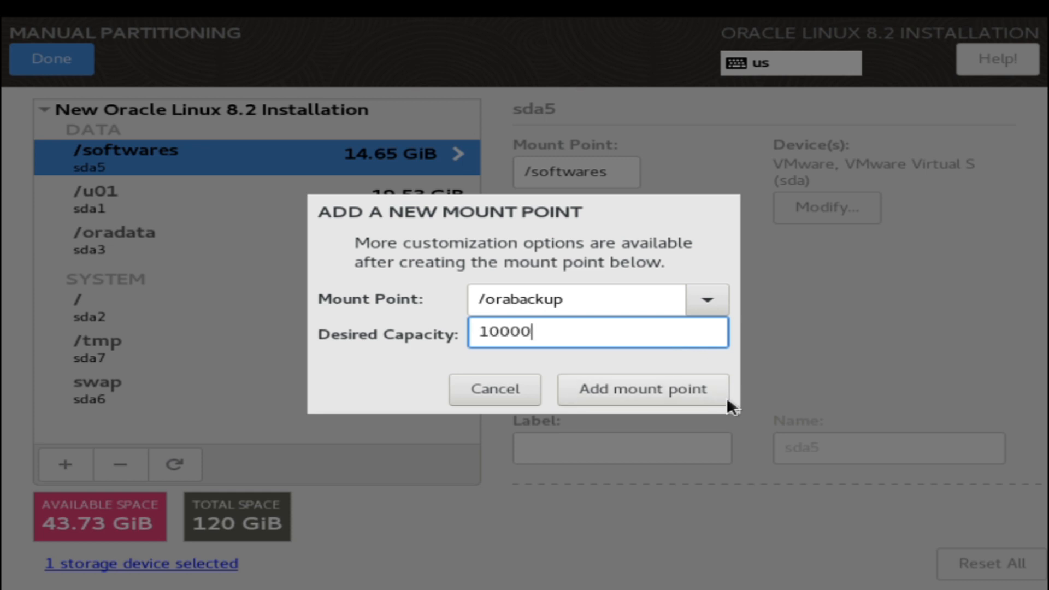
click(703, 398)
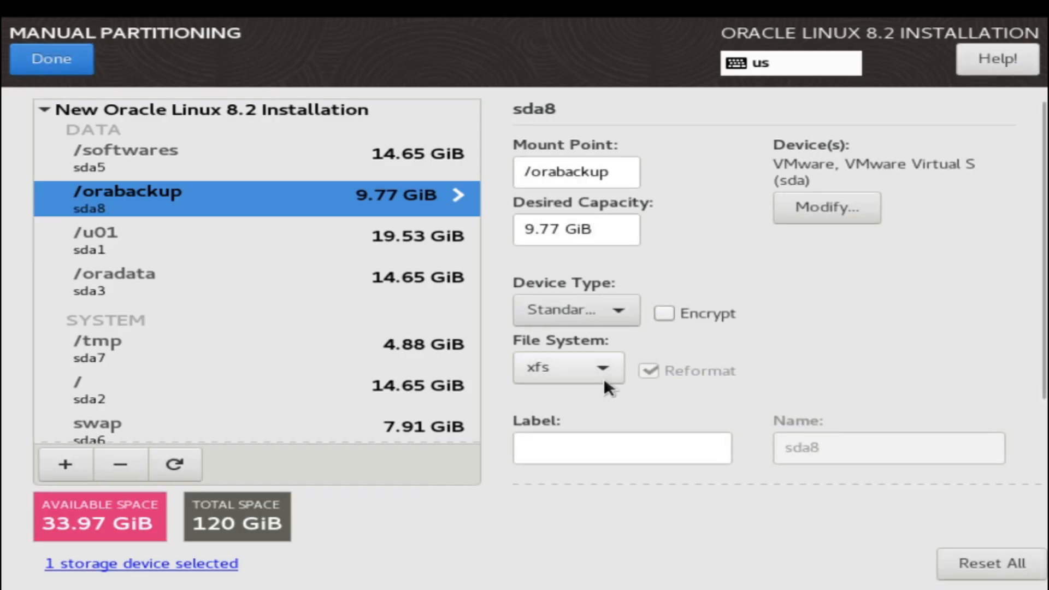
click(604, 377)
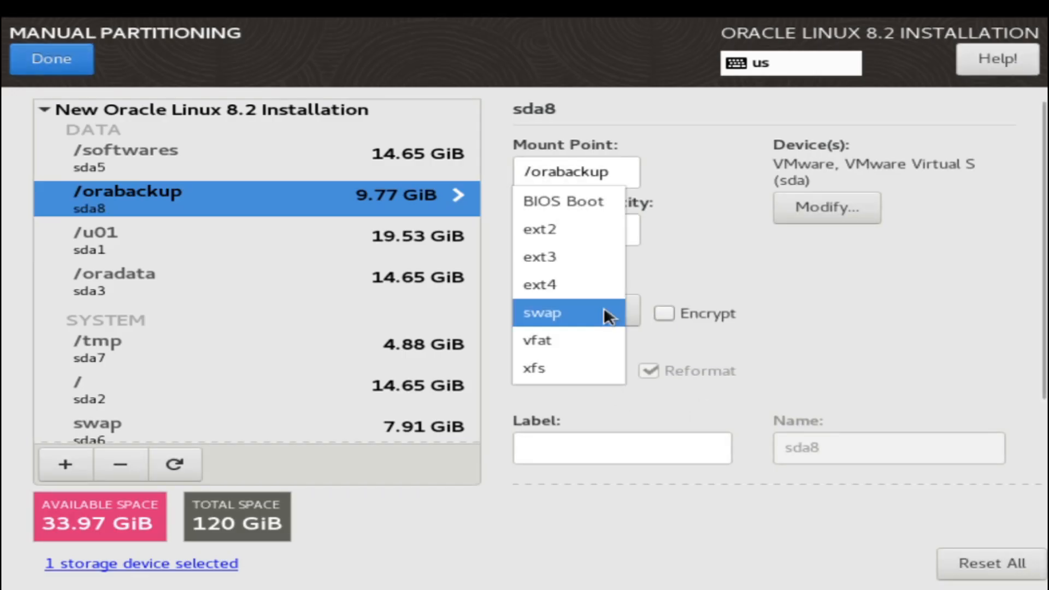
click(602, 288)
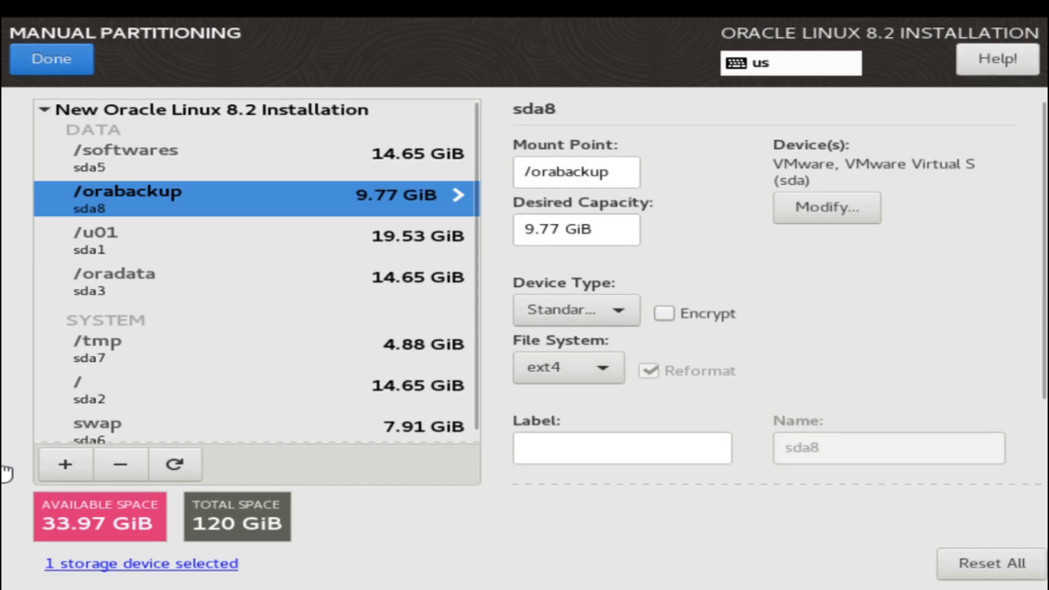
- Create a 5000 MB /archives mount point formatted as ext4
click(47, 466)
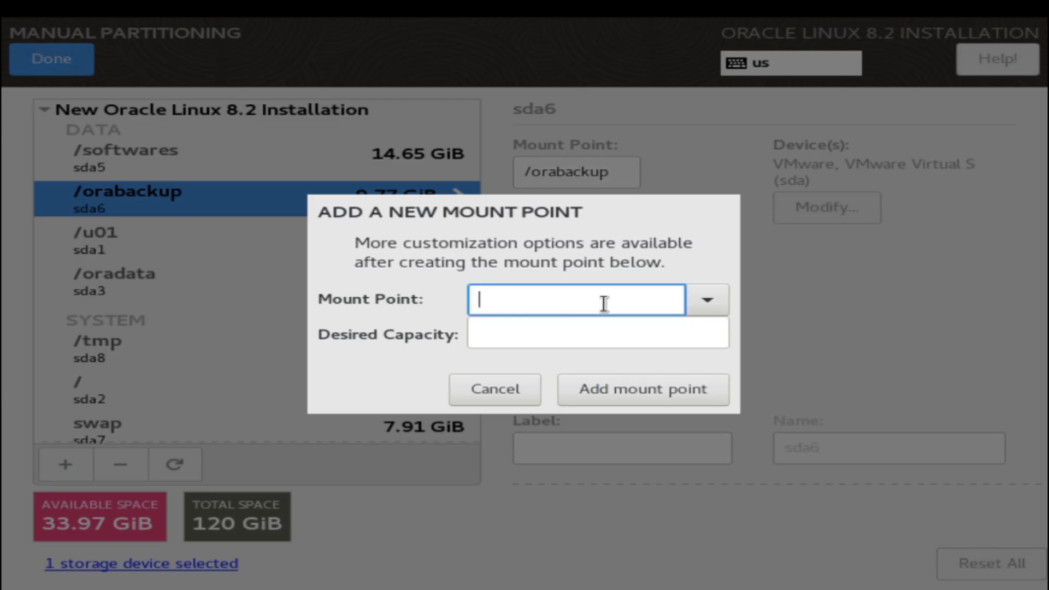
text(/)
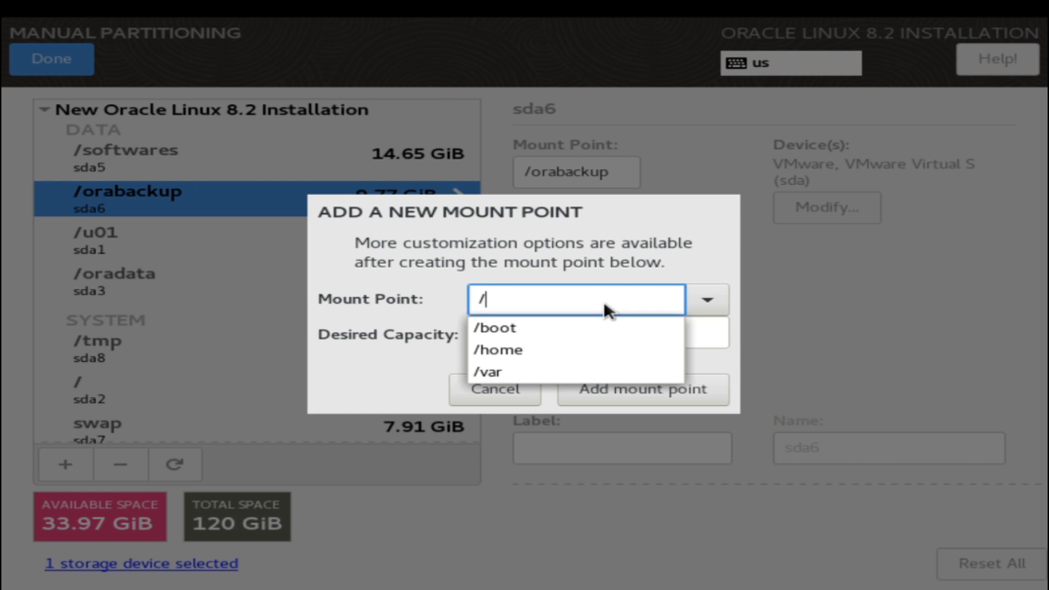
text(archives)
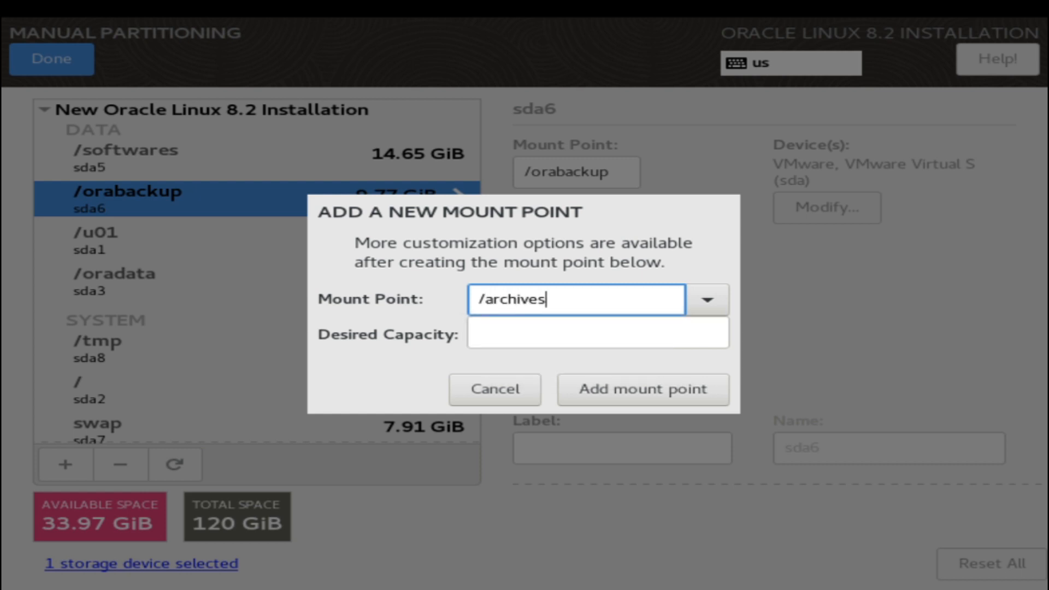
click(707, 340)
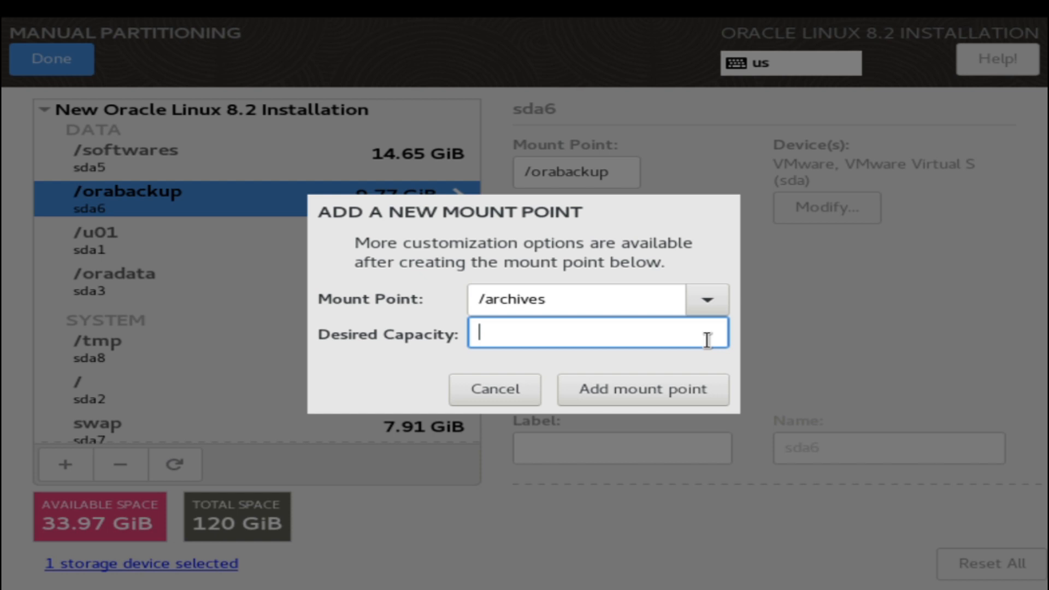
text(5000)
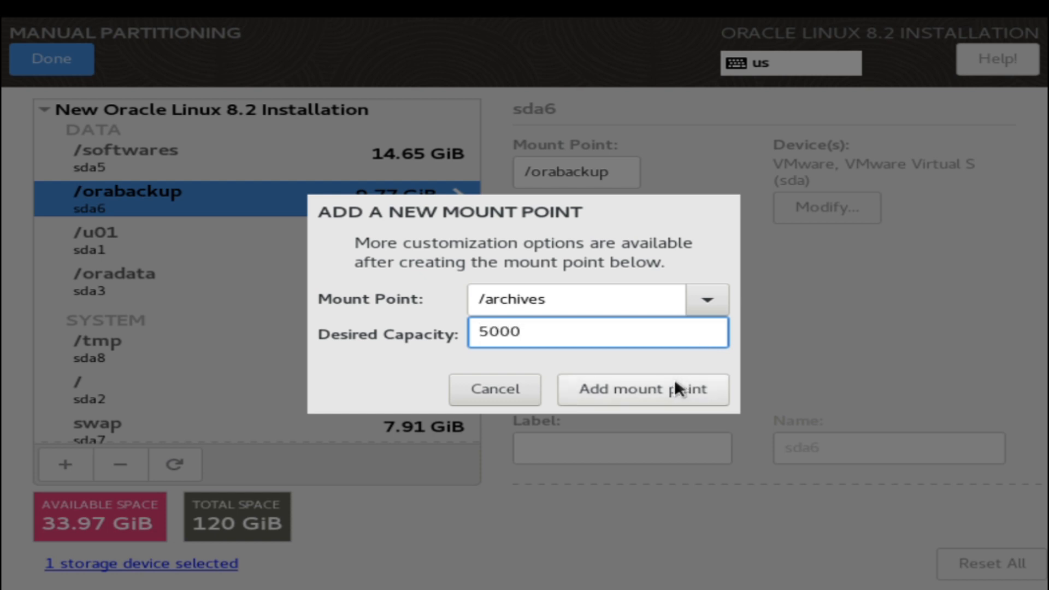
click(674, 380)
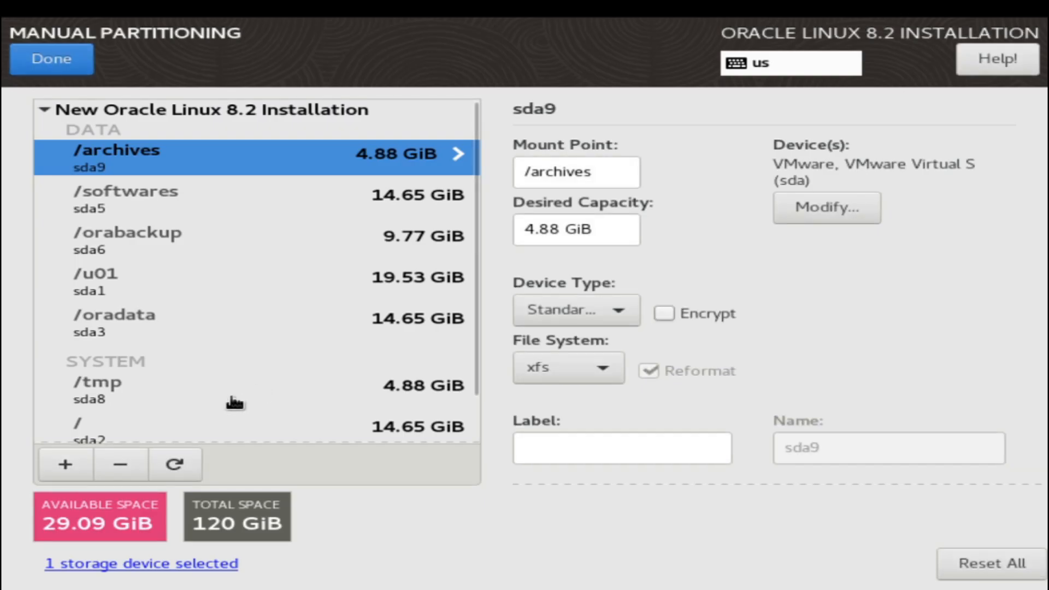
click(575, 372)
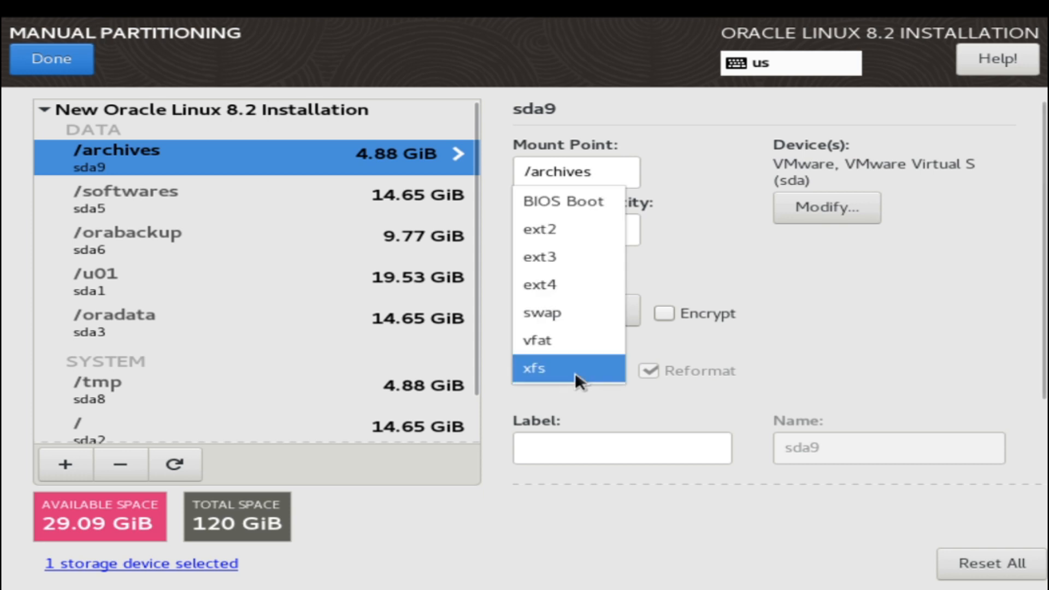
click(617, 278)
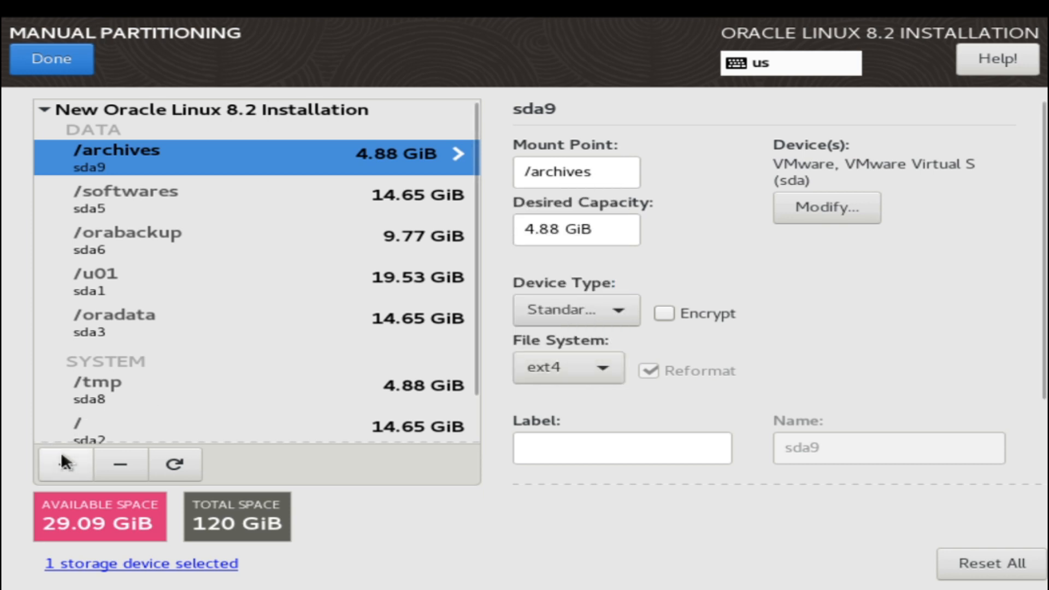
click(92, 458)
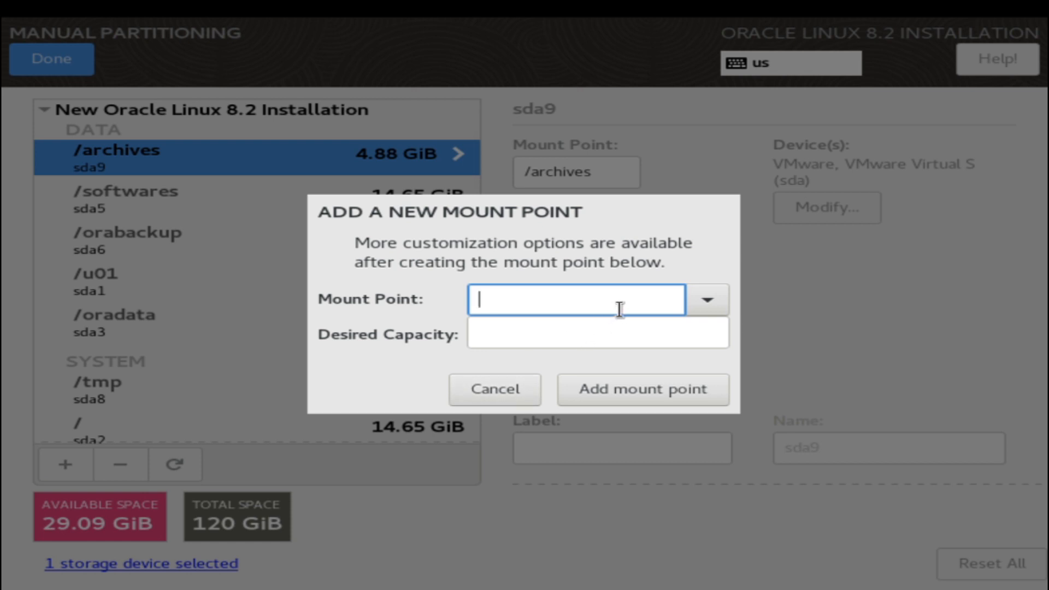
- Add a 10000 MB /fra mount point as ext4, then select the /archives partition
text(/fra)
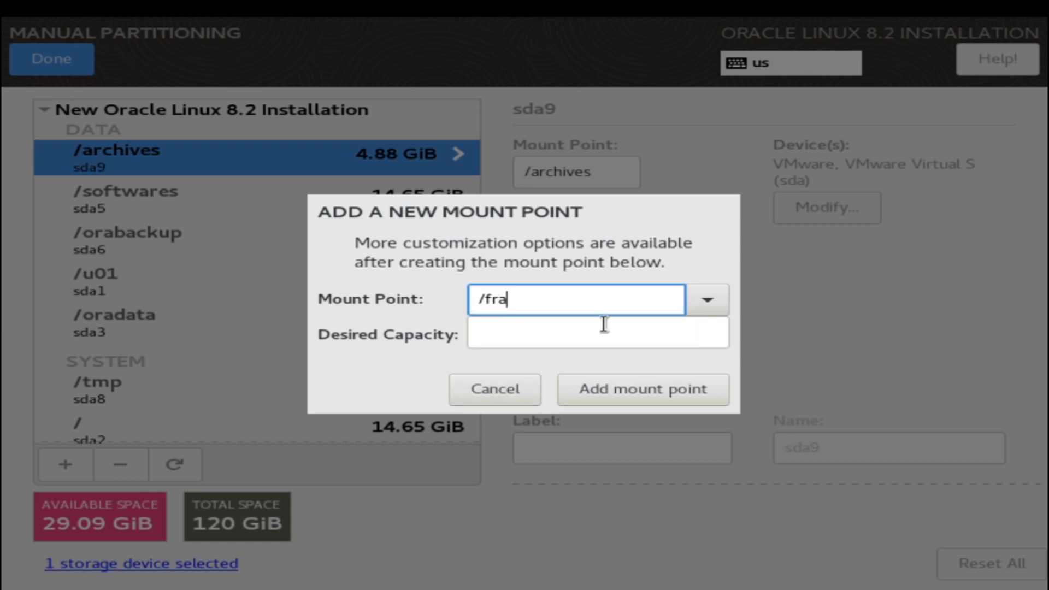
click(570, 331)
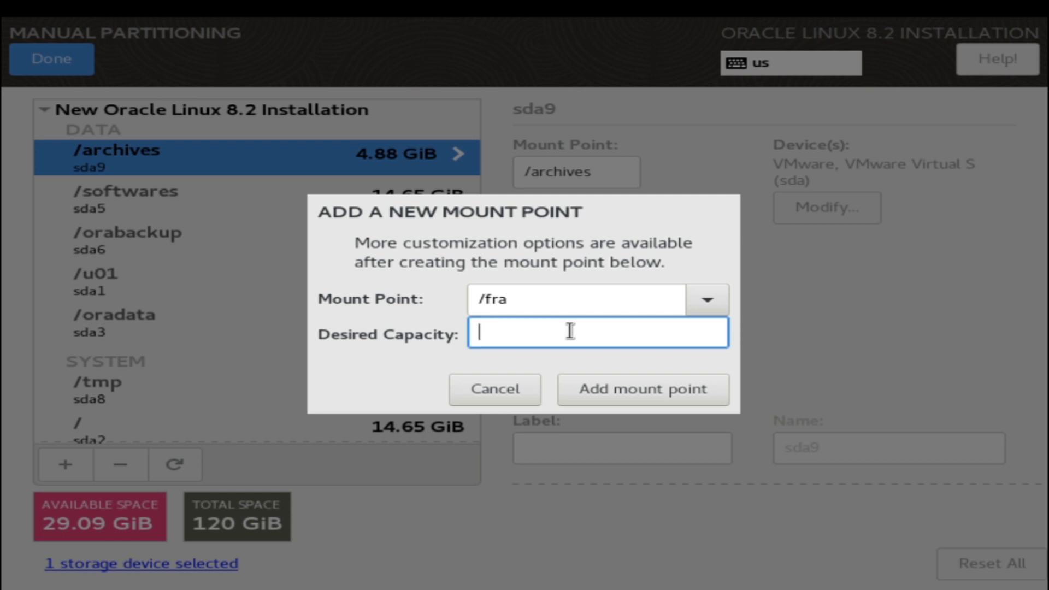
text(10000)
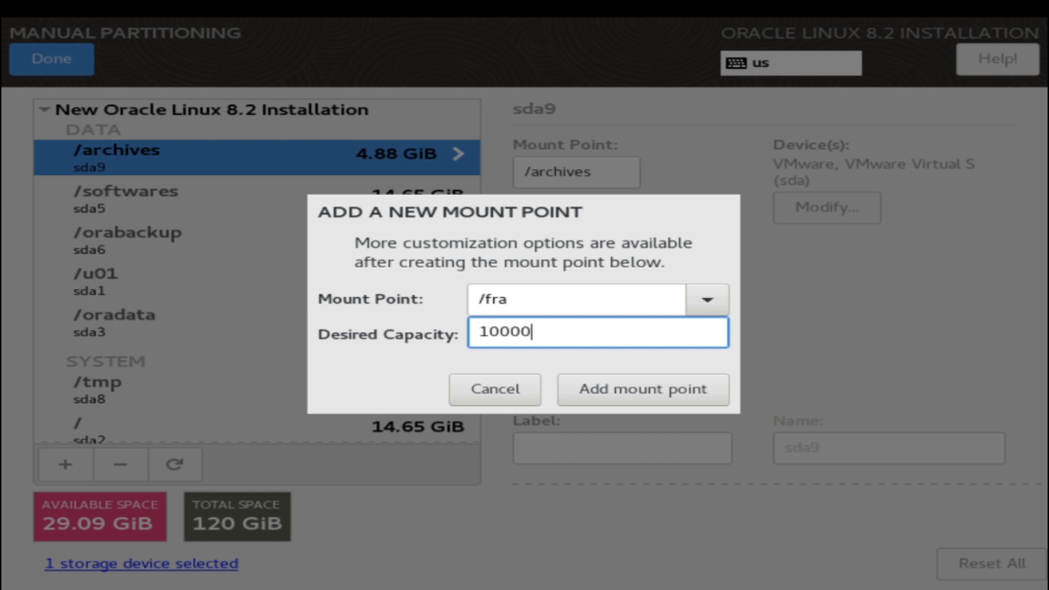
click(621, 378)
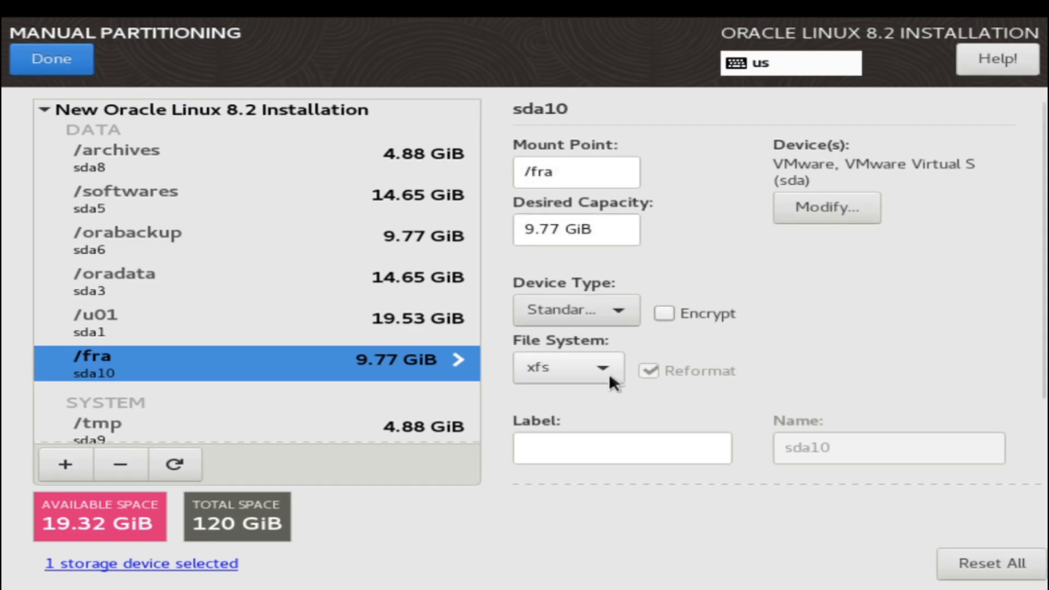
click(609, 373)
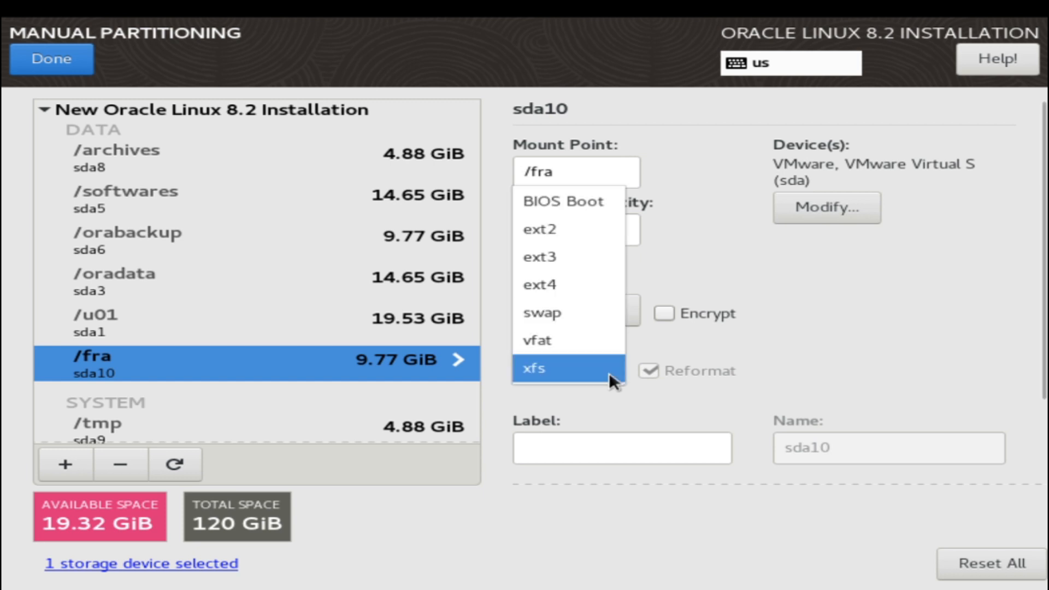
click(605, 293)
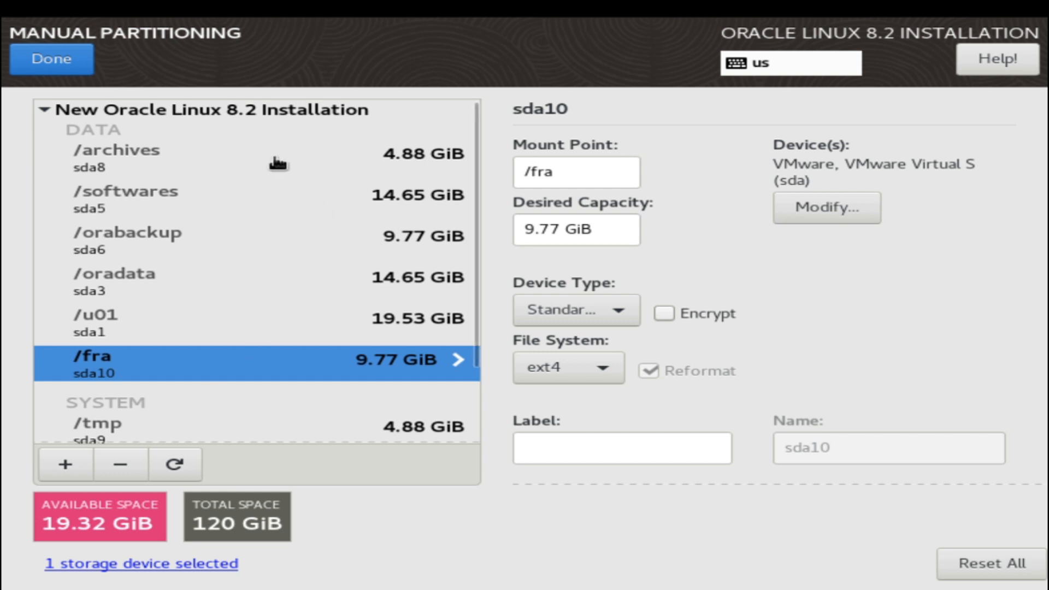
click(262, 172)
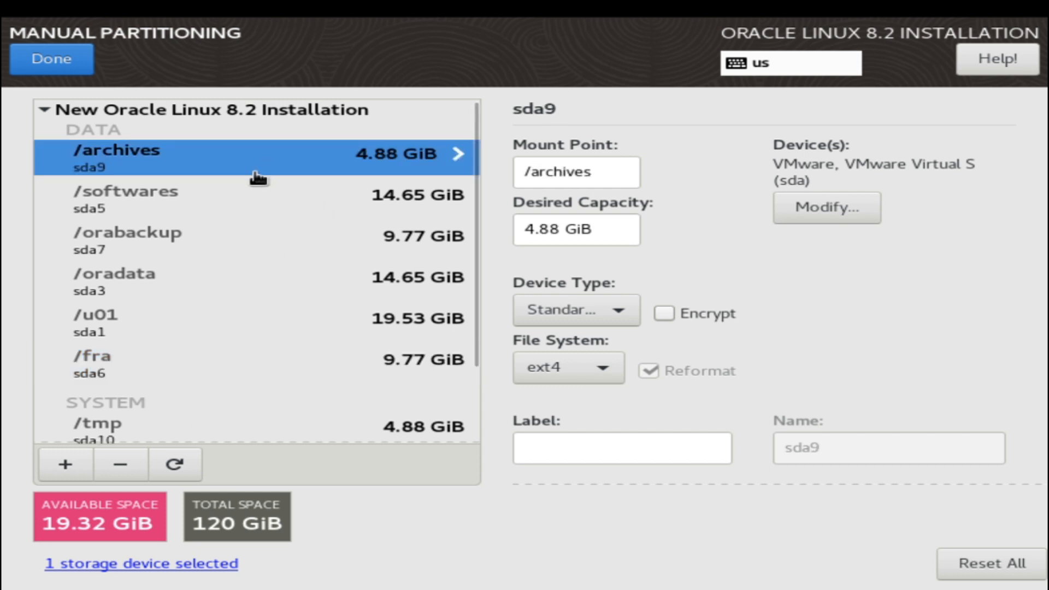
click(245, 211)
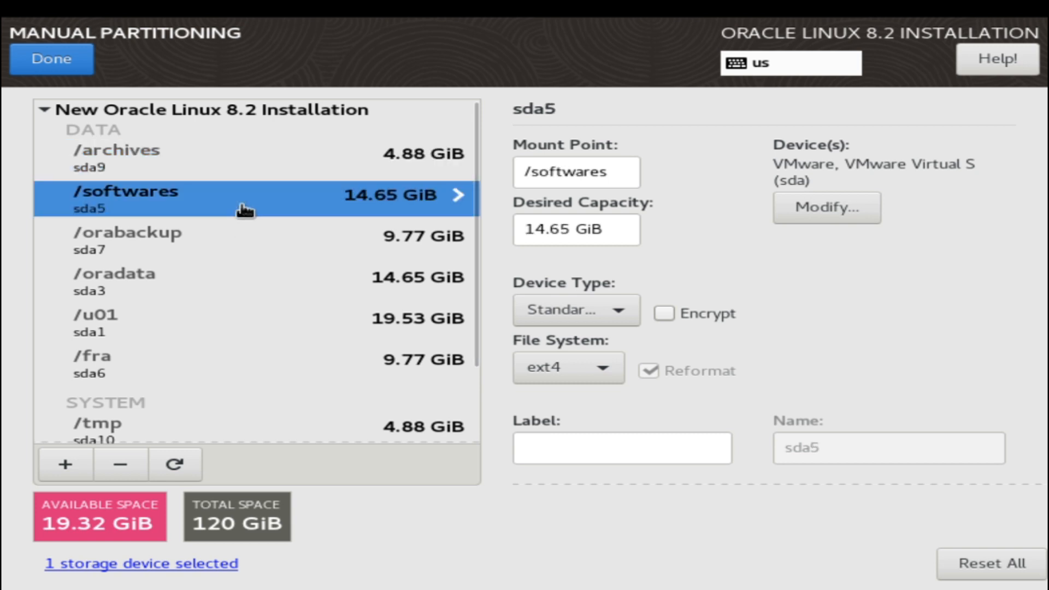
click(224, 254)
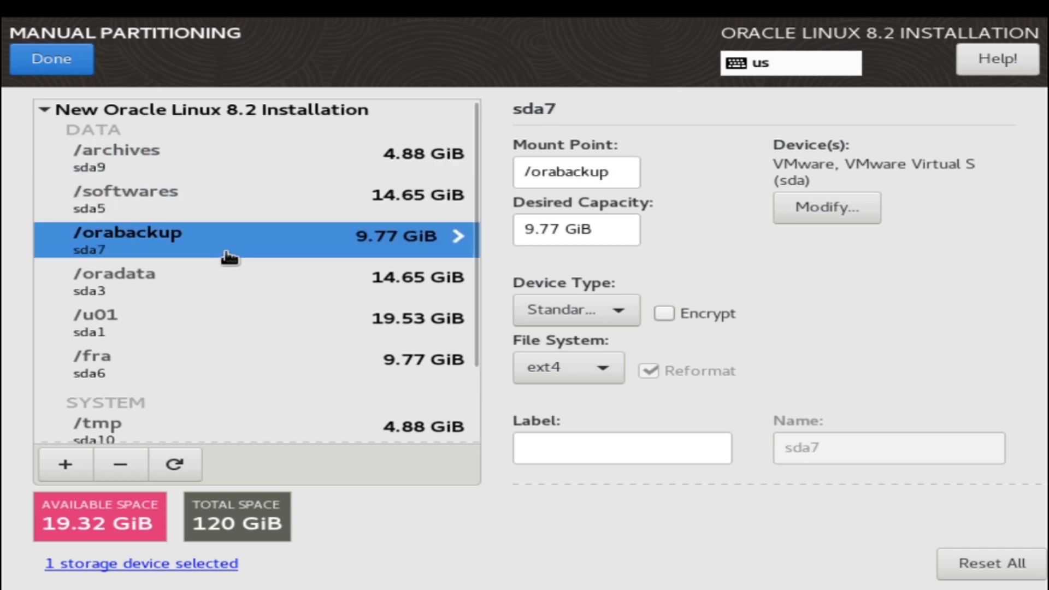
click(211, 294)
click(195, 336)
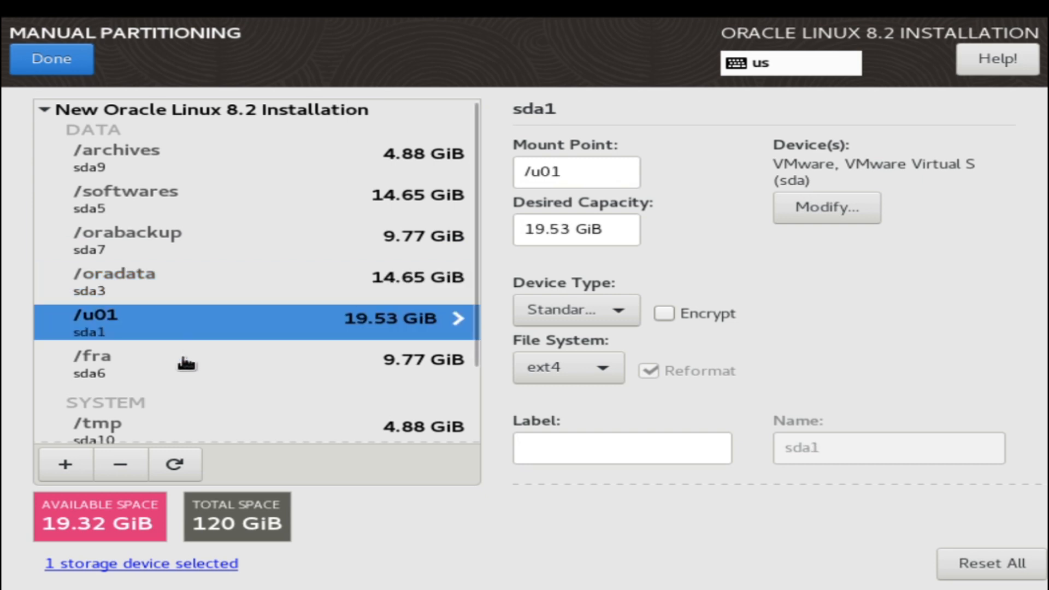
click(179, 367)
click(159, 429)
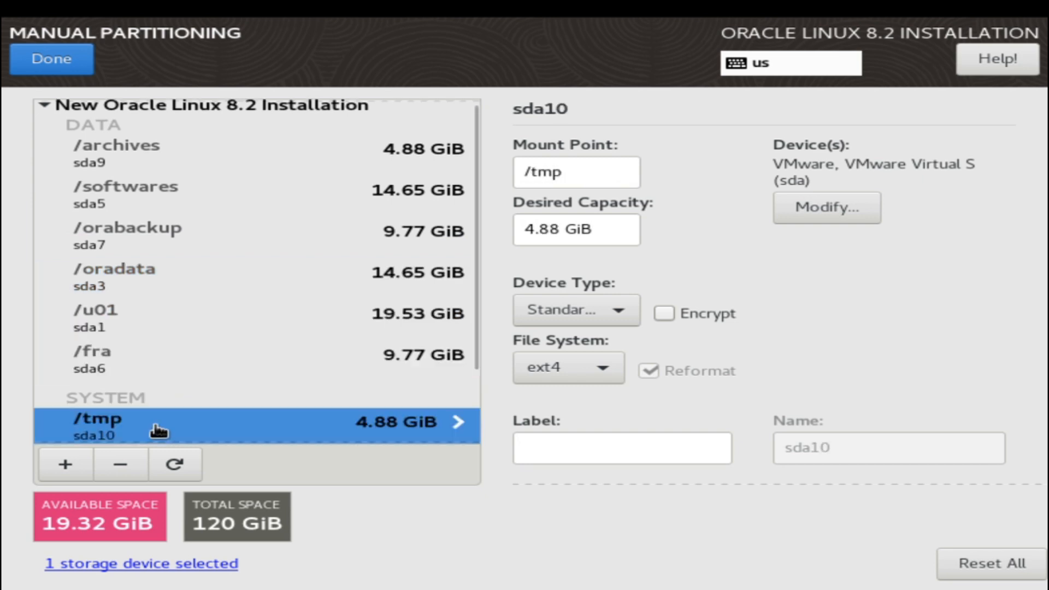
click(109, 427)
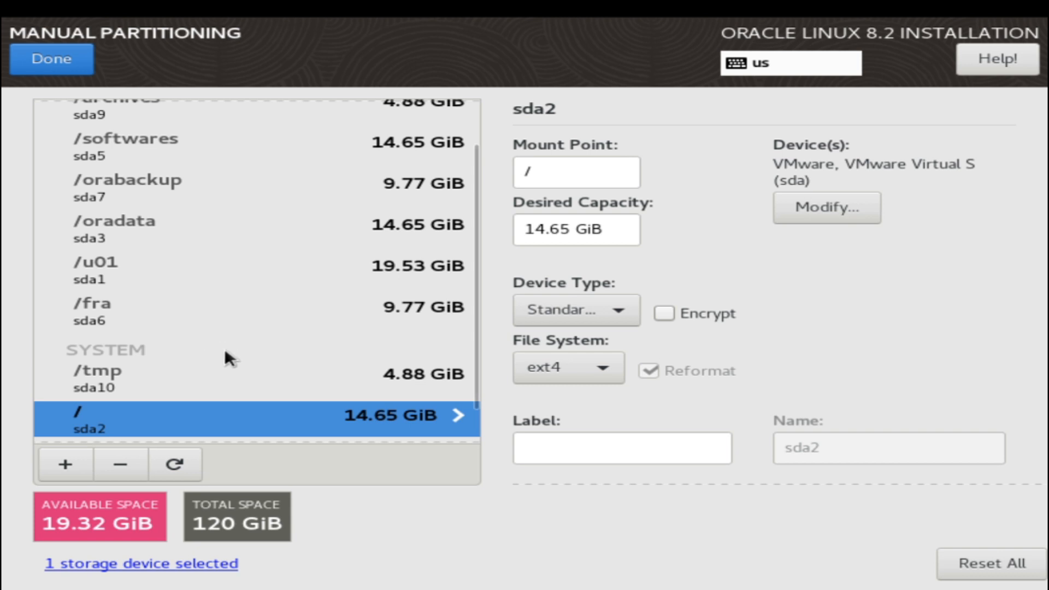
- Click Done on the partitioning page and Accept Changes in the Summary of Changes
click(67, 51)
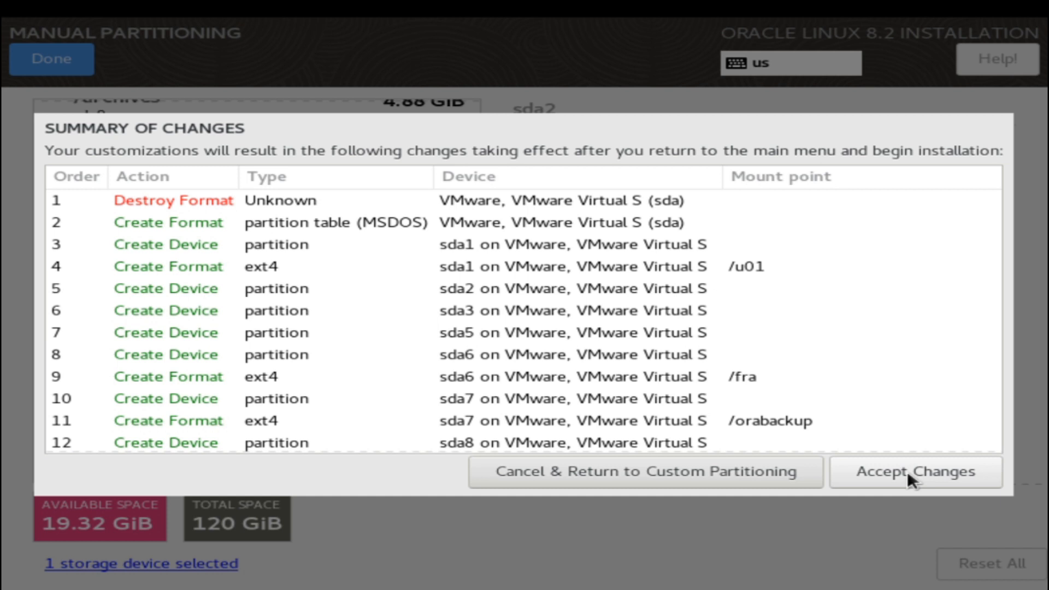
click(907, 471)
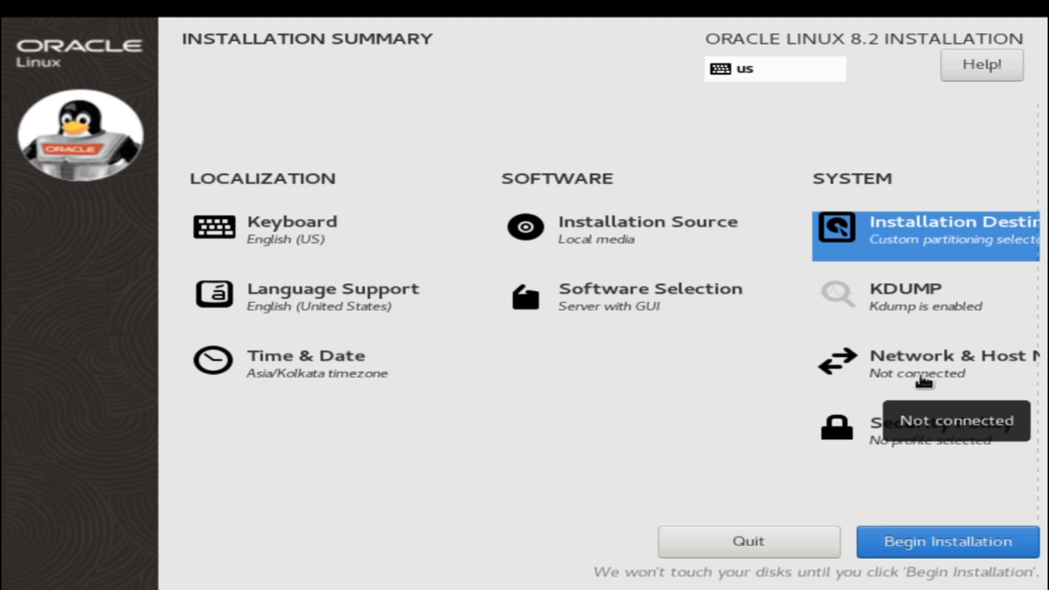
- Open the Network & Host Name page from the Installation Summary
click(923, 377)
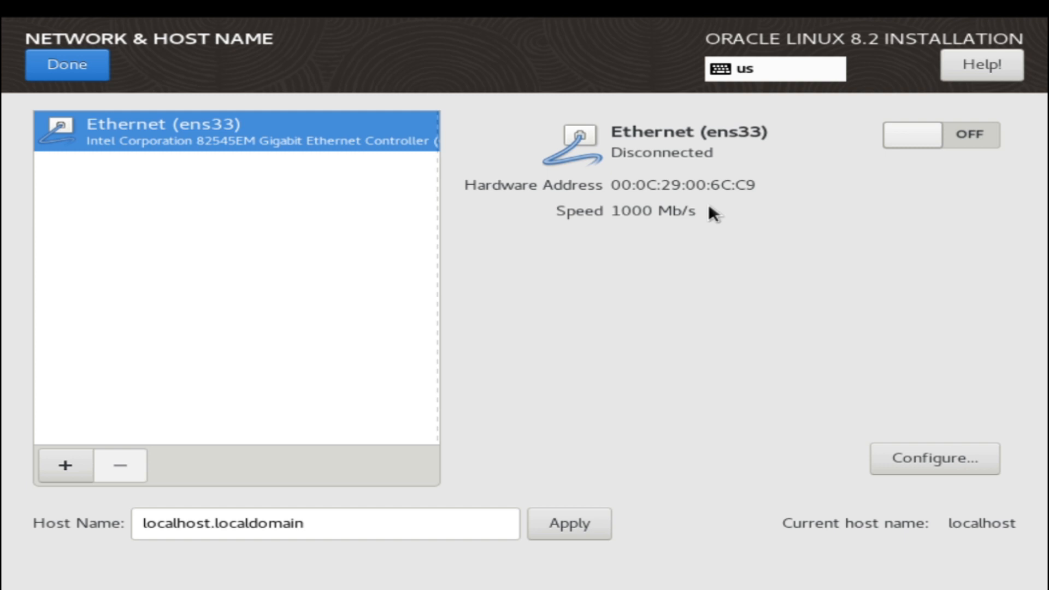
- Switch the ens33 Ethernet connection on and select the current host name text
click(965, 146)
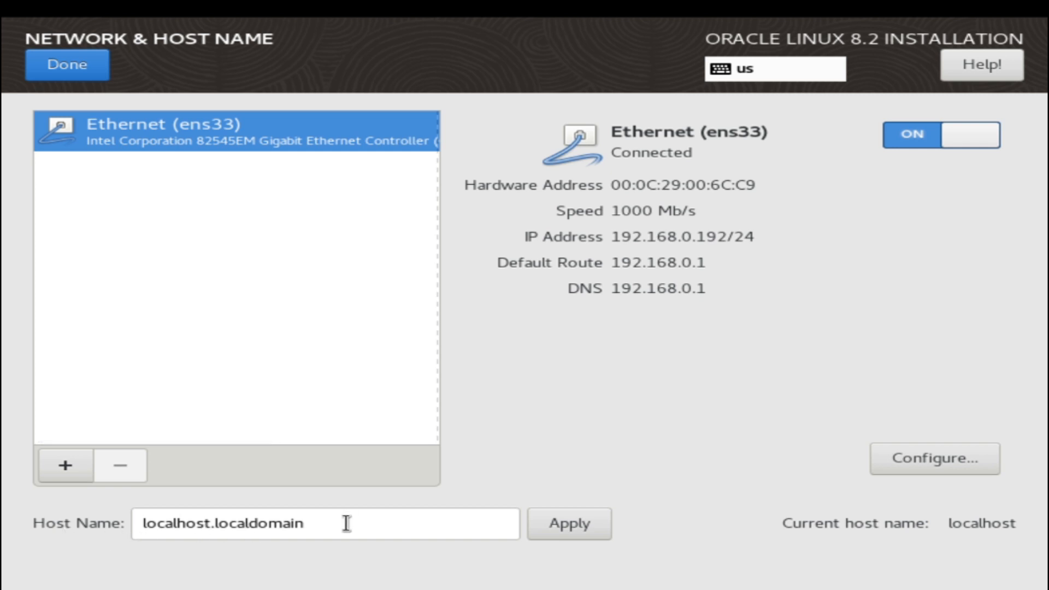
drag(346, 523, 154, 514)
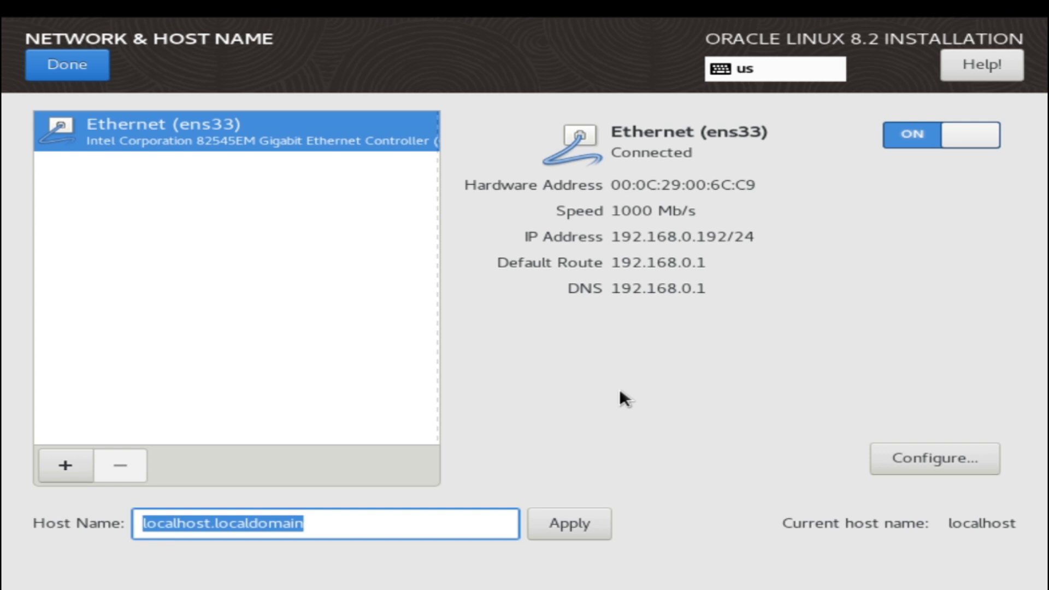
- Apply lab1.uniracglobal.com as the host name and return to the summary
text(lab1)
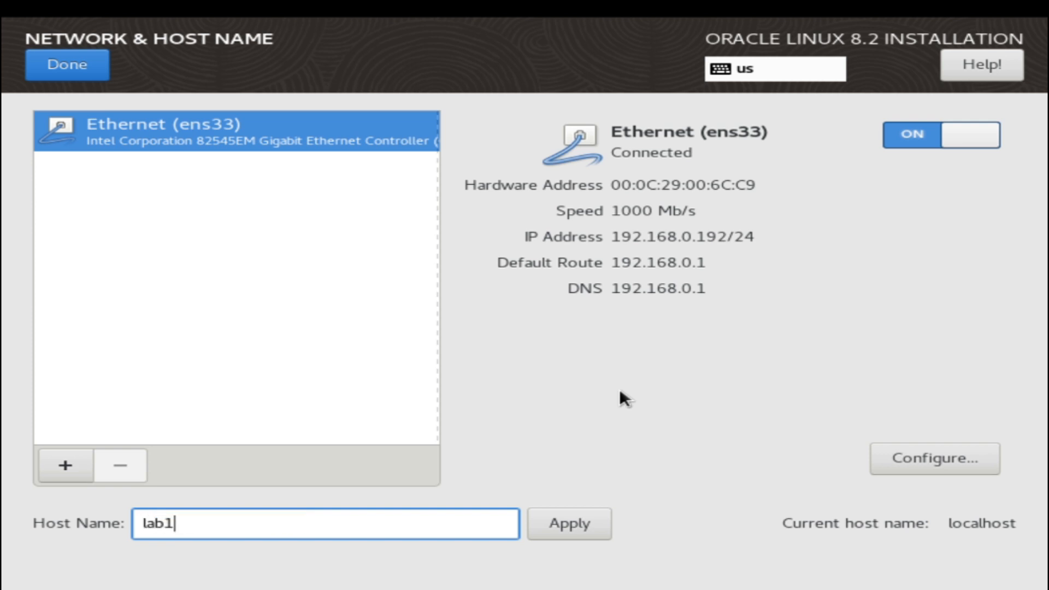
text(.uniracglobal.c)
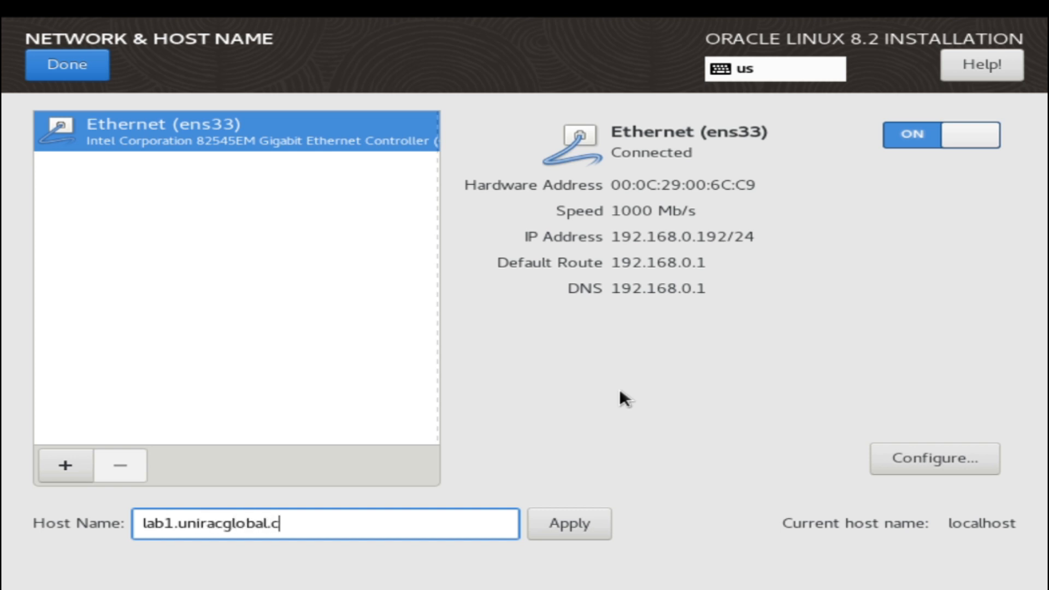
text(om)
click(581, 513)
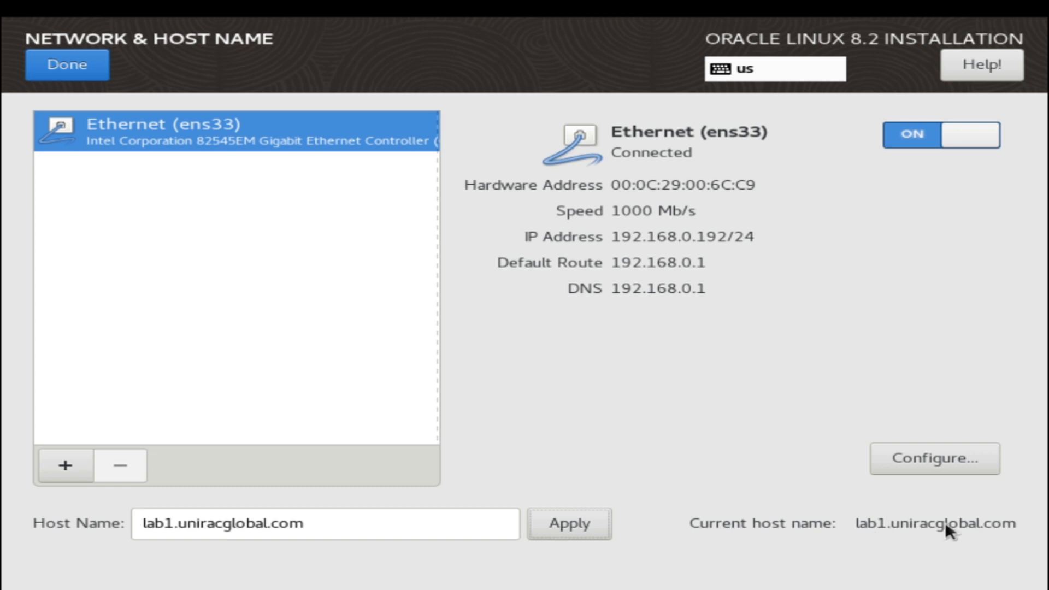
click(81, 69)
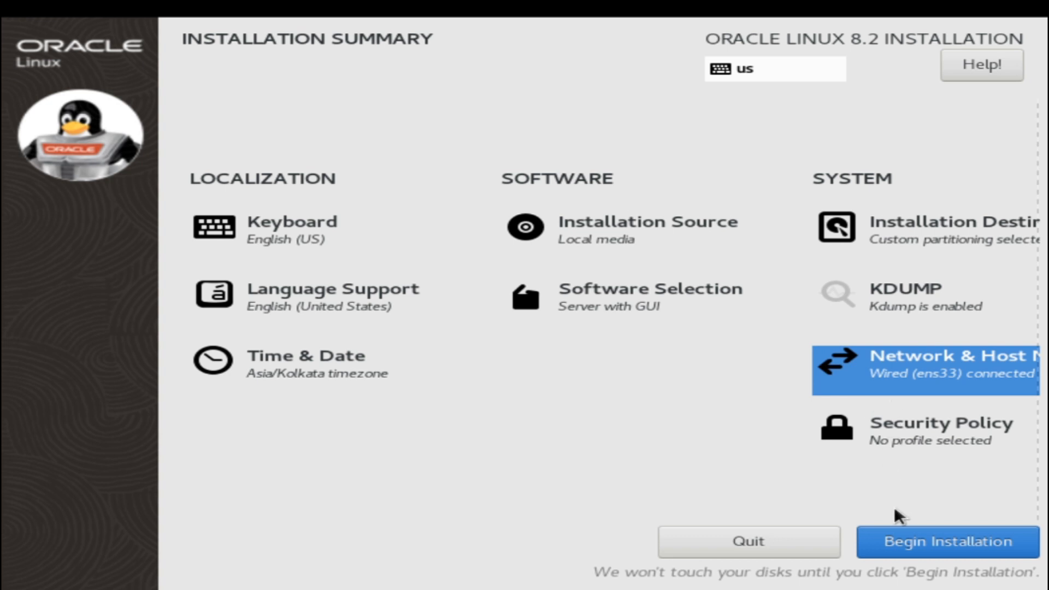
- Click Begin Installation to start installing the packages
click(894, 542)
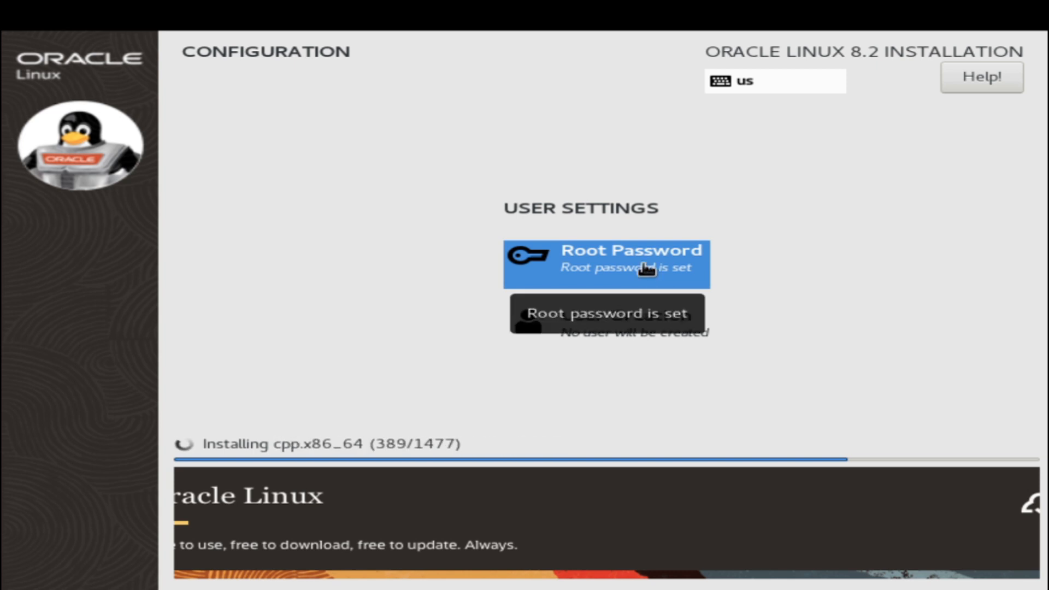
click(646, 268)
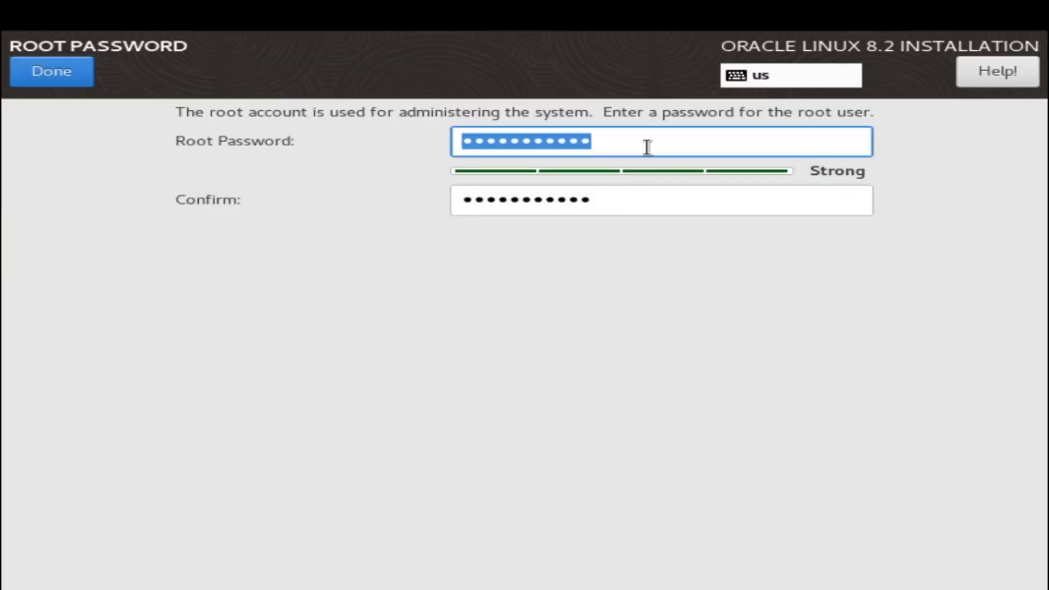
drag(647, 147, 348, 142)
drag(607, 150, 438, 149)
drag(635, 195, 392, 185)
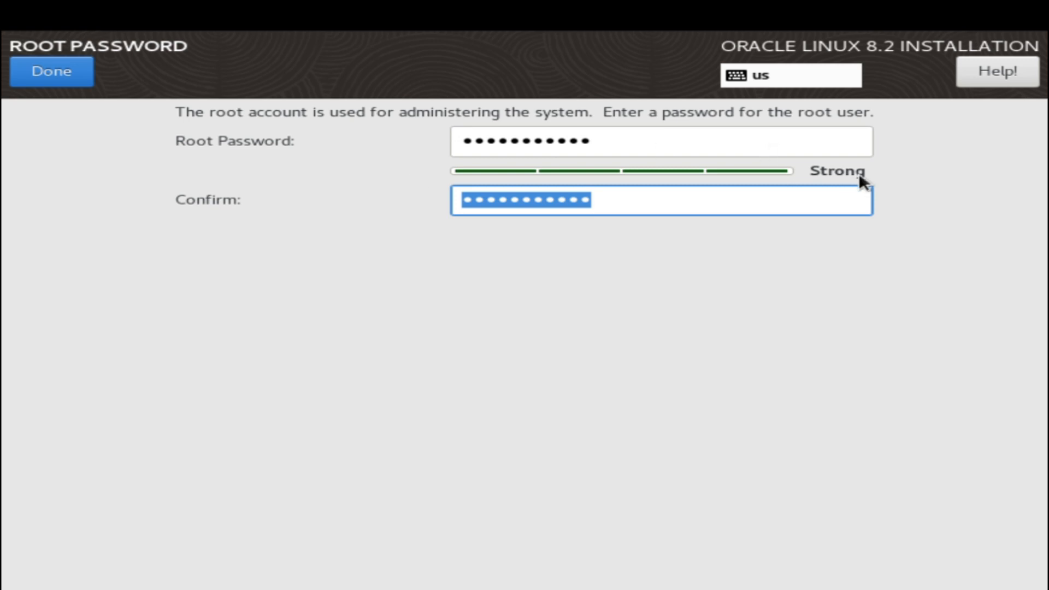
click(75, 78)
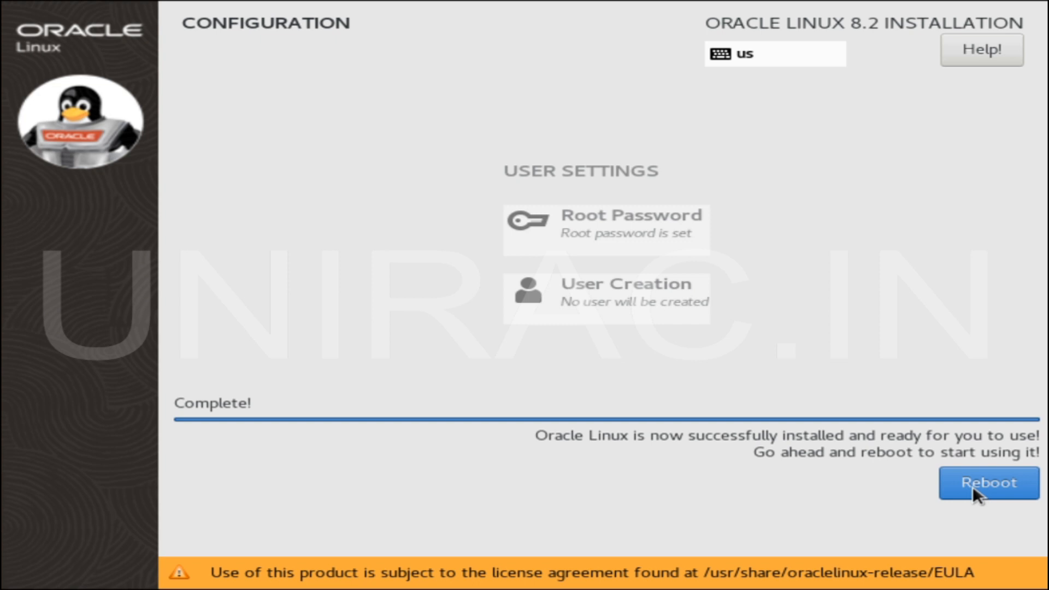
- Reboot into the newly installed Oracle Linux 8.2 system once installation reaches Complete!
click(959, 484)
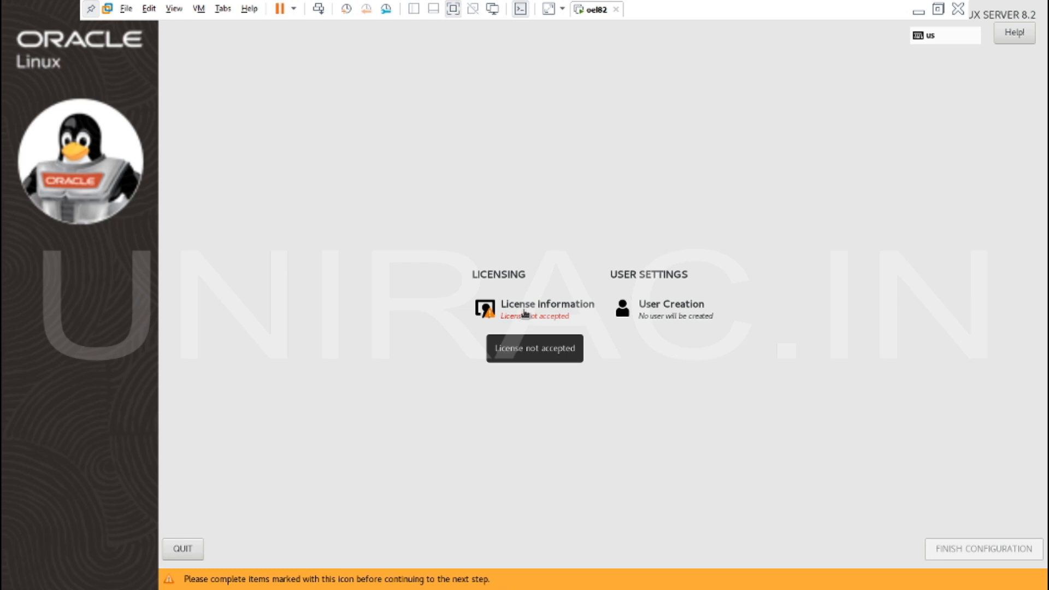
- Accept the Oracle Linux license agreement and finish configuration without creating a user
click(524, 313)
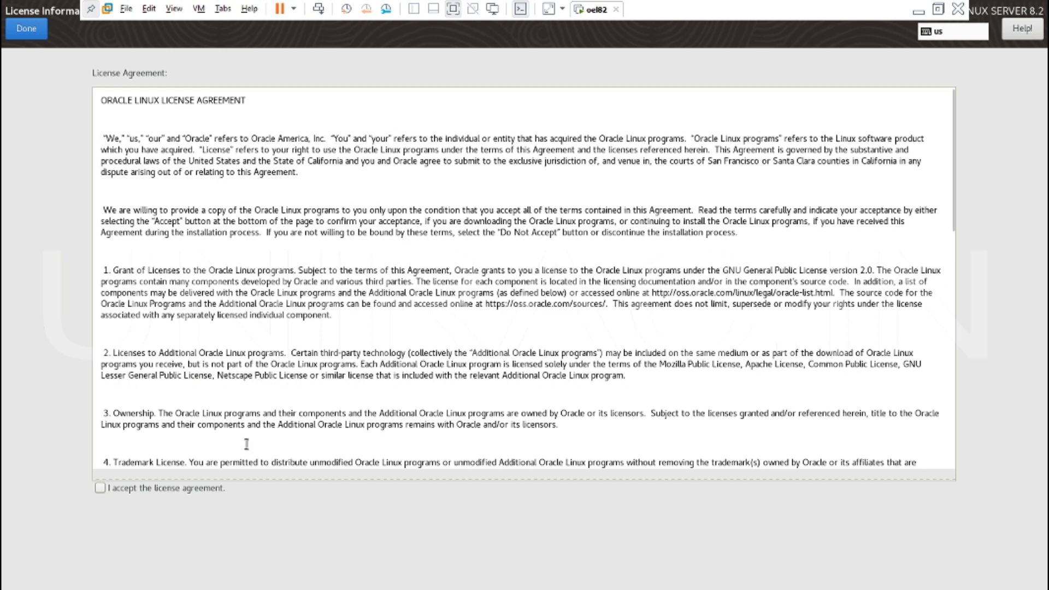
click(99, 488)
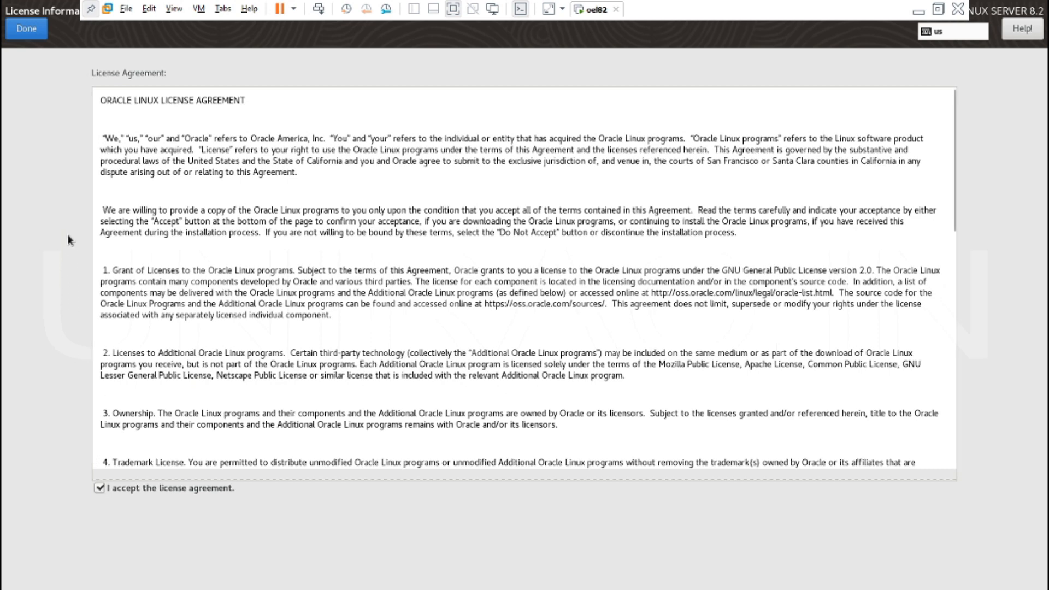
click(26, 30)
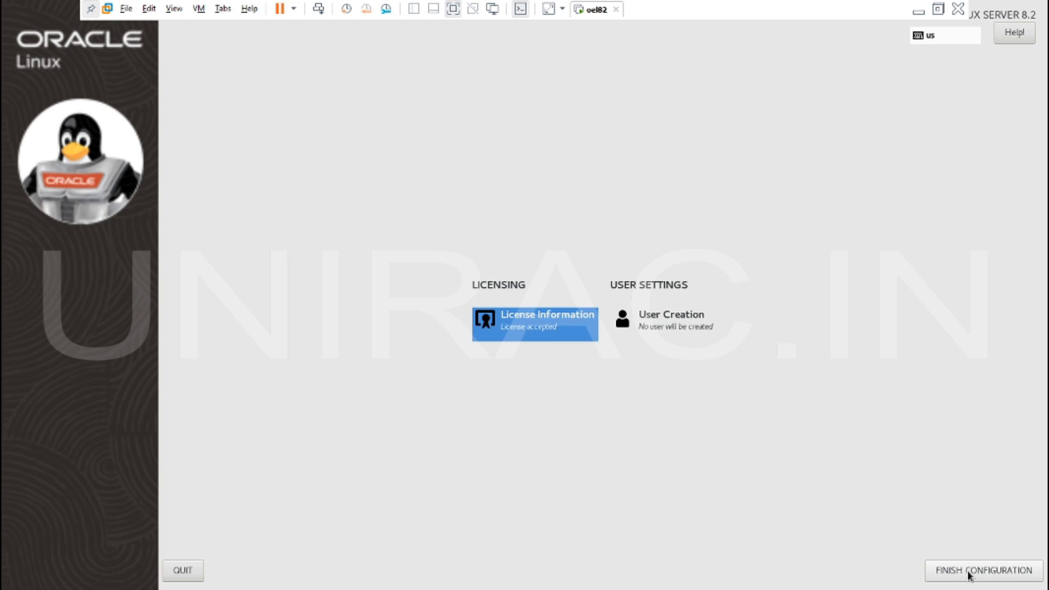
click(968, 571)
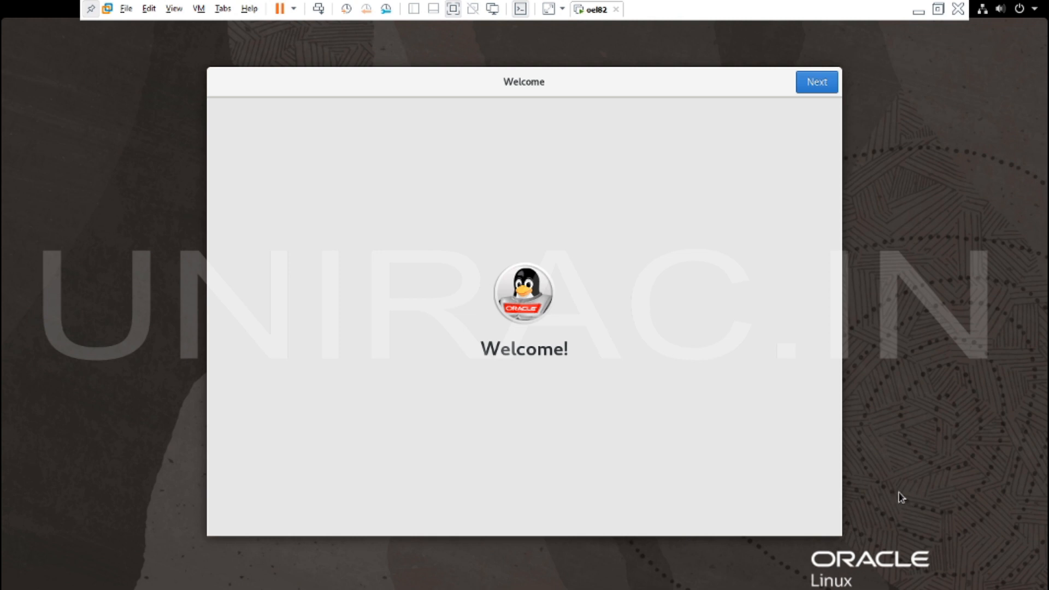
- Advance through the Welcome and Privacy pages and skip Online Accounts
click(824, 88)
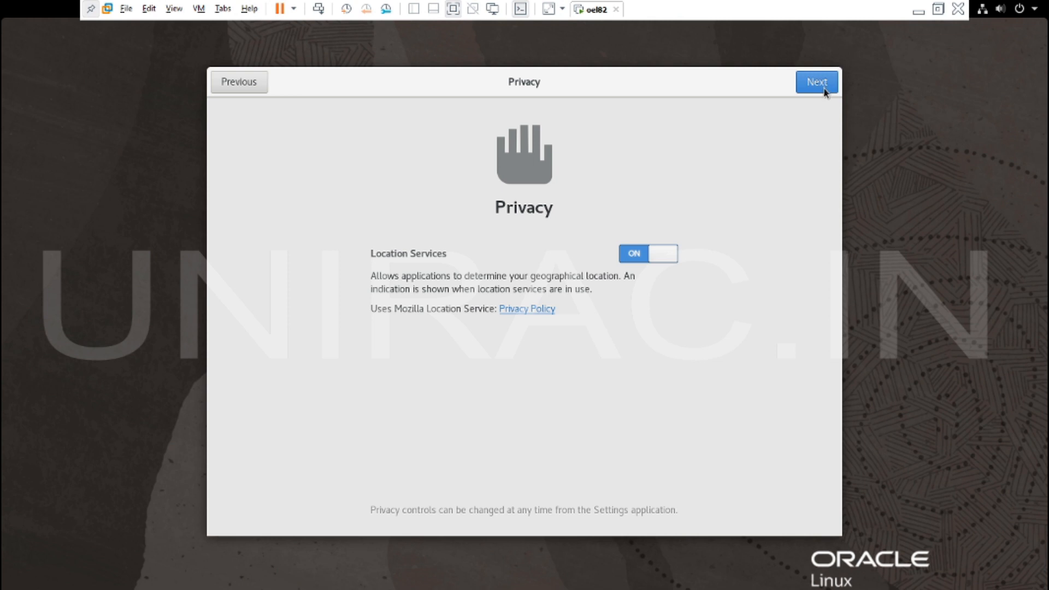
click(823, 88)
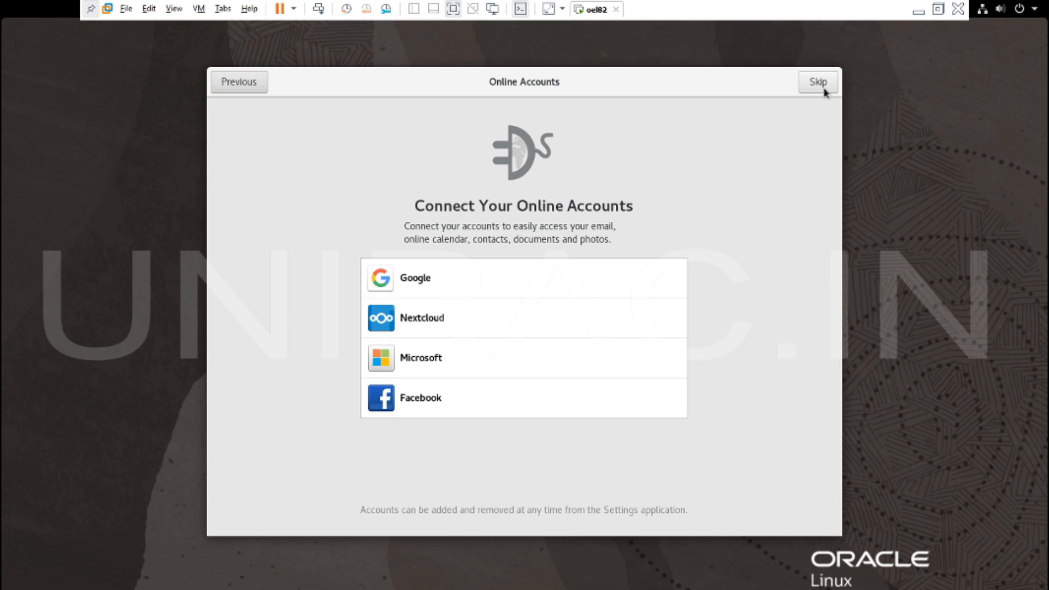
click(824, 90)
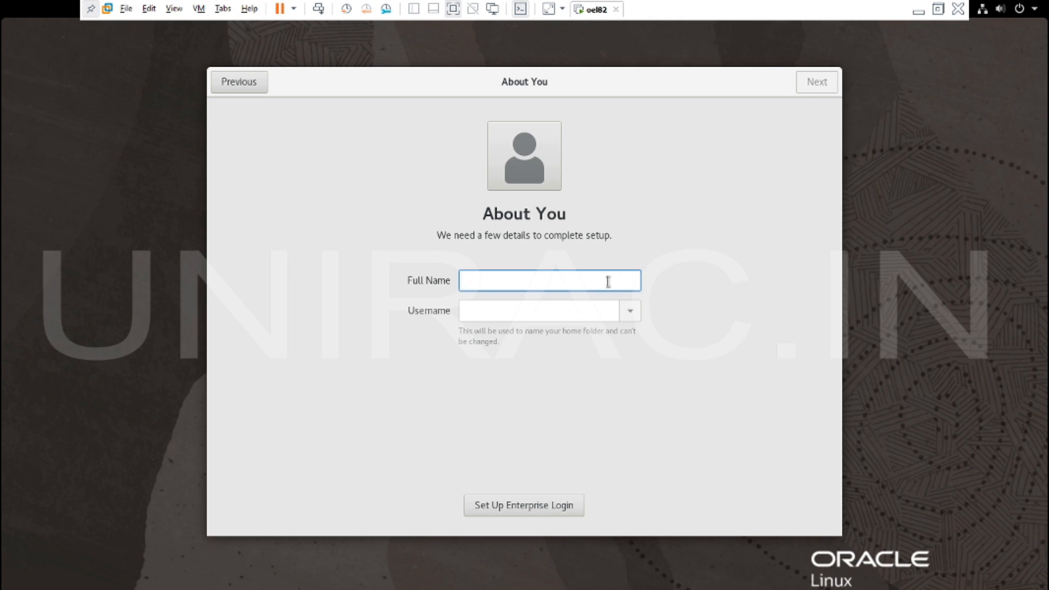
- Create the local account with the user's full name and a confirmed password, then start using Oracle Linux Server
text(Unirac)
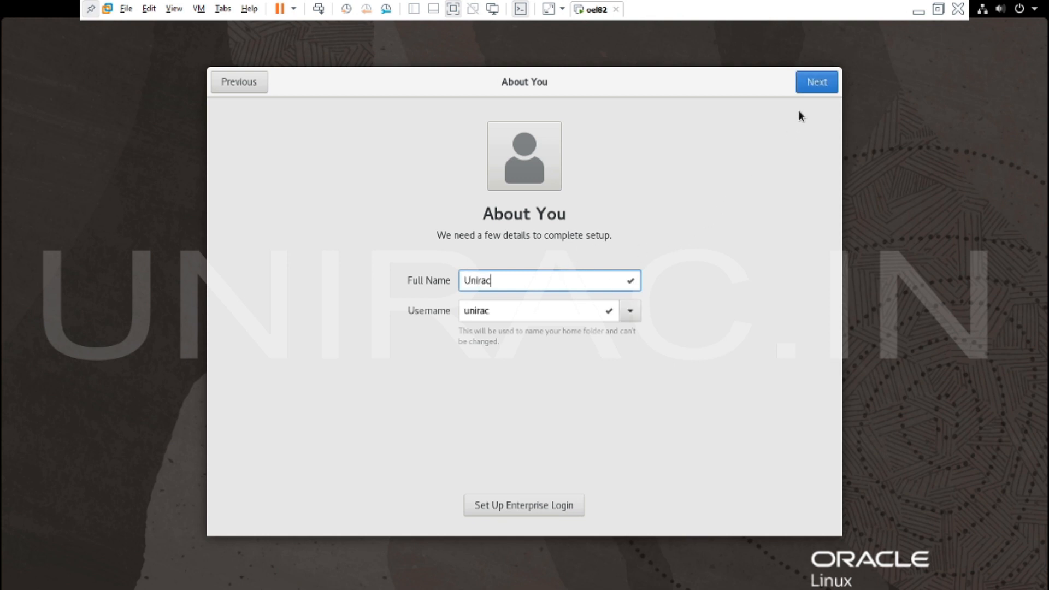
click(816, 87)
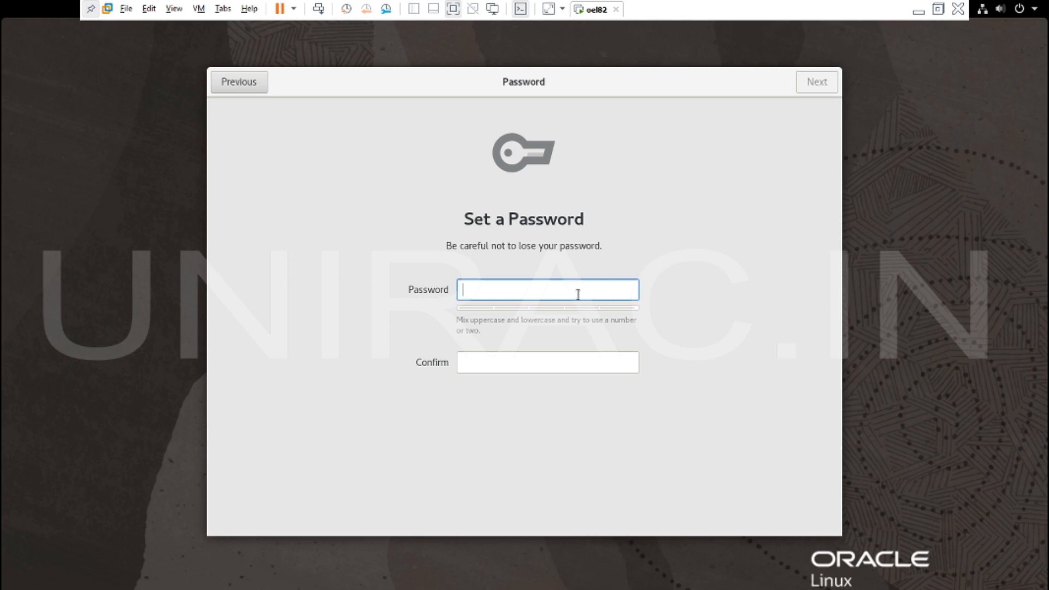
text(•••••••••••)
key(Tab)
text(••••••)
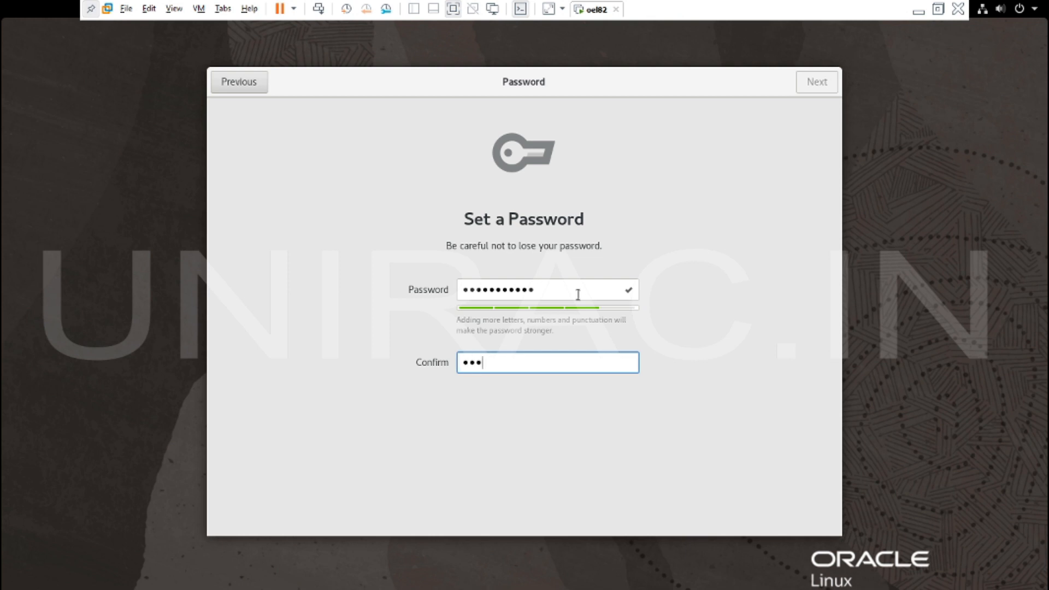
text(•••••)
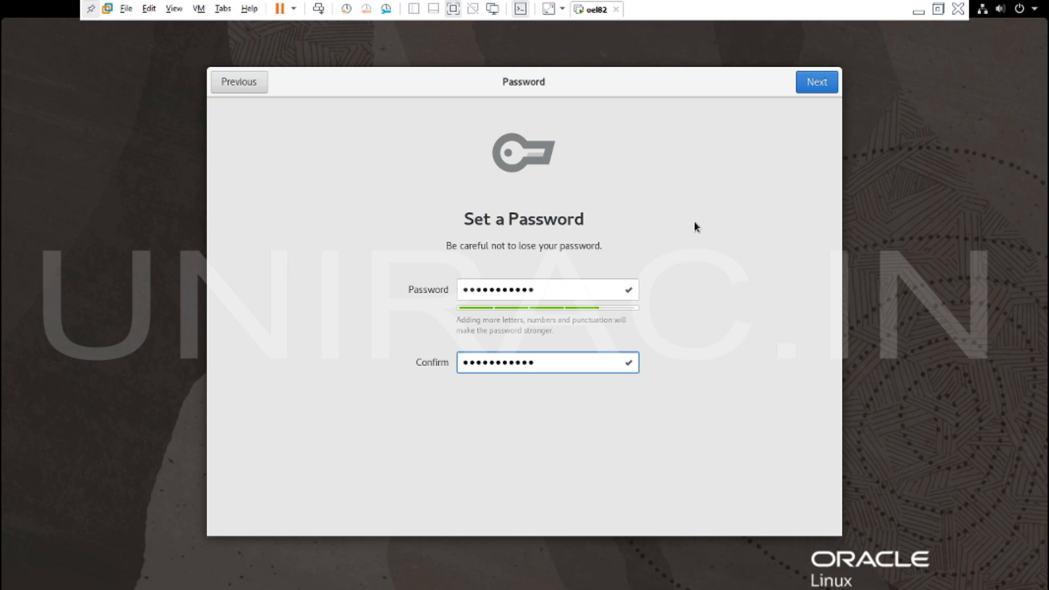
click(809, 90)
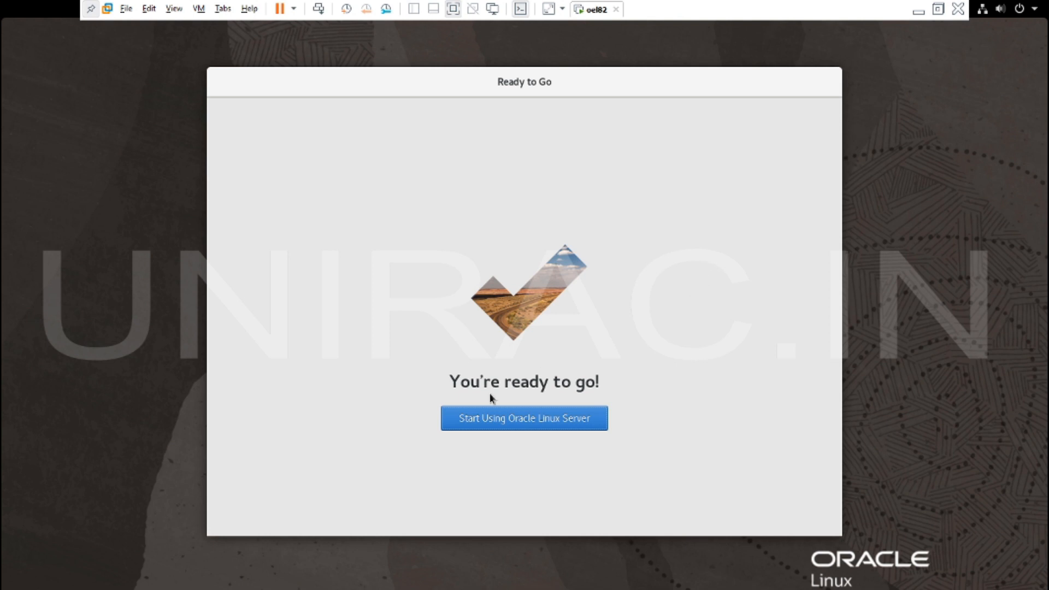
click(562, 416)
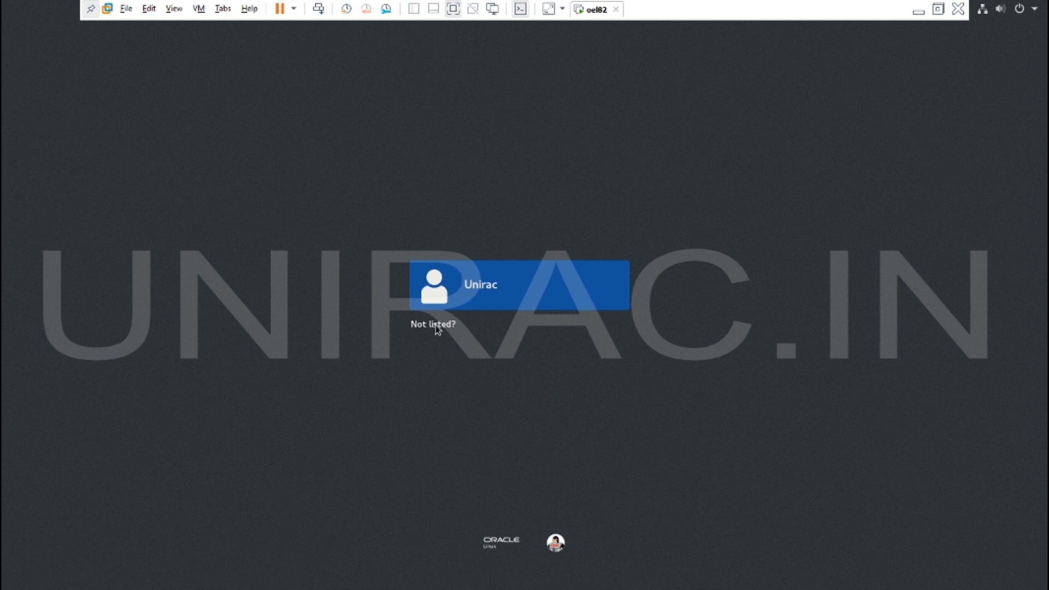
- Sign in through 'Not listed?' with username root and the root password
click(437, 325)
text(oo)
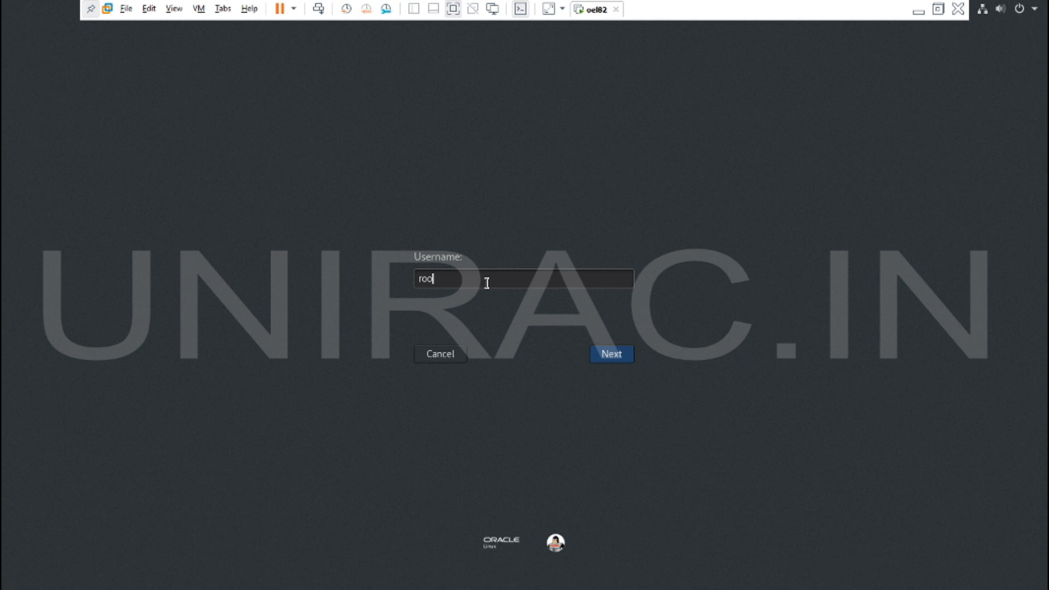
text(t)
key(Return)
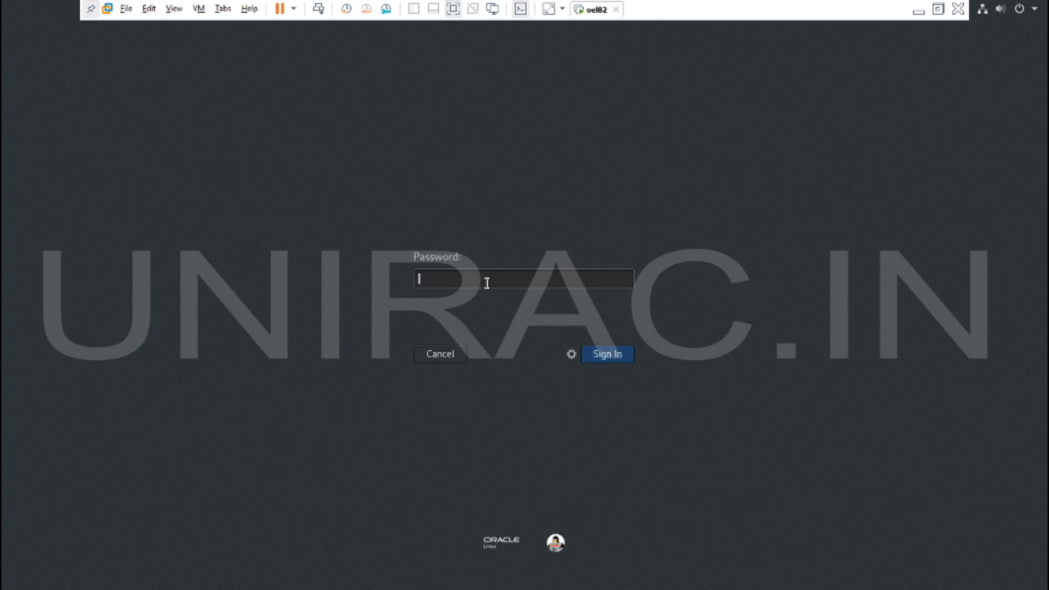
text(••••••)
key(BackSpace)
key(BackSpace)
key(BackSpace)
key(BackSpace)
key(BackSpace)
key(BackSpace)
text(•••••••••••)
click(614, 361)
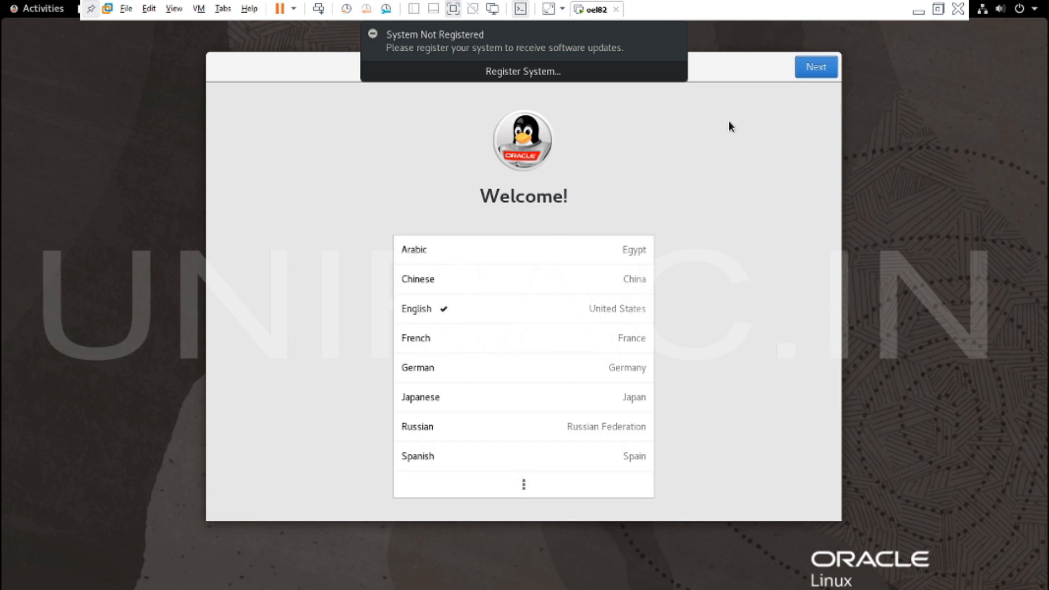
- Keep English and the US keyboard, skip privacy and accounts, close Getting Started, and show Activities
click(815, 68)
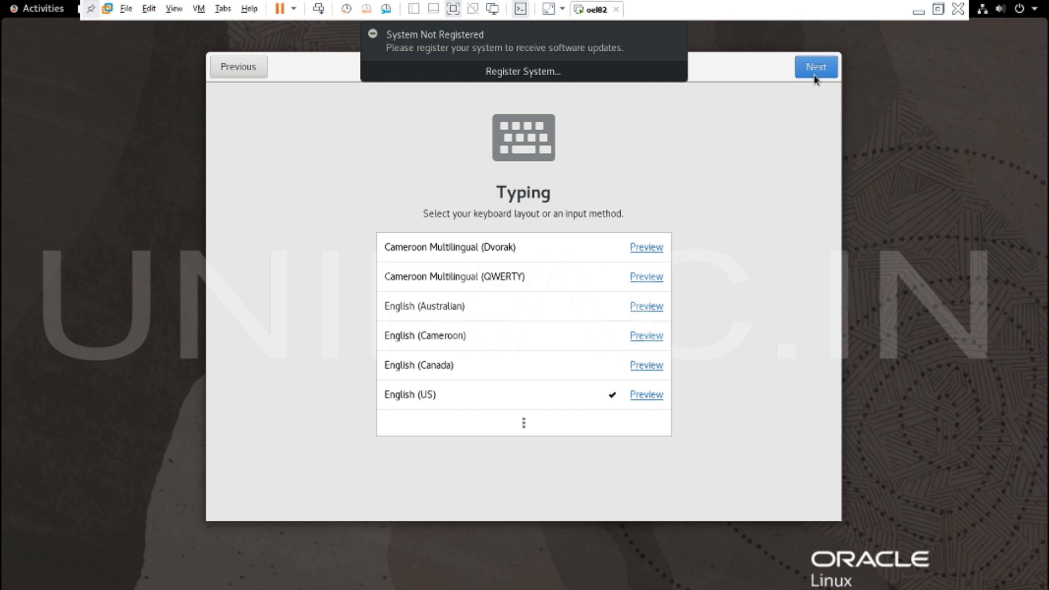
click(814, 77)
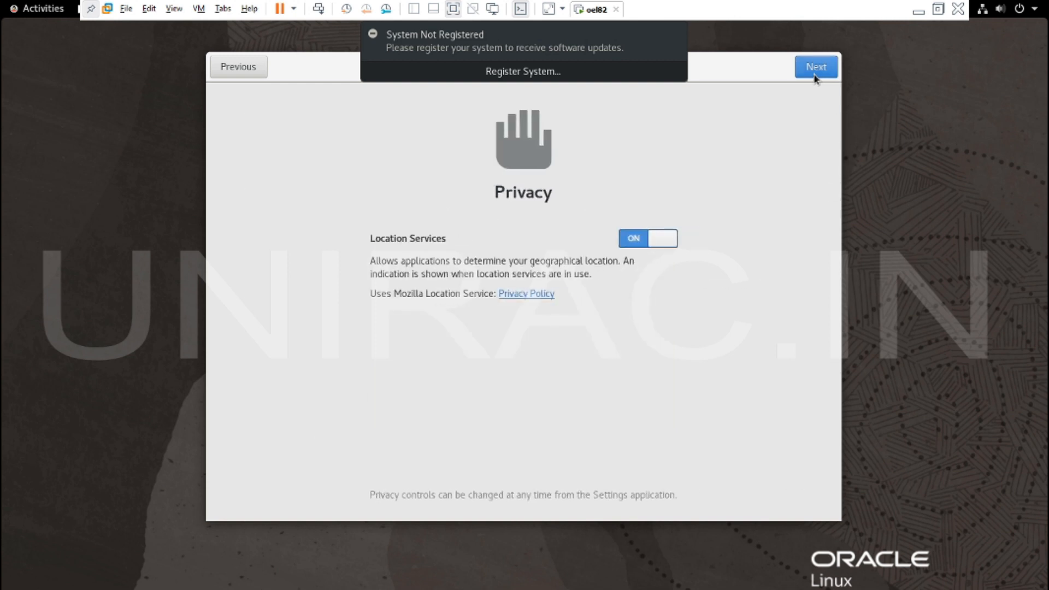
click(814, 77)
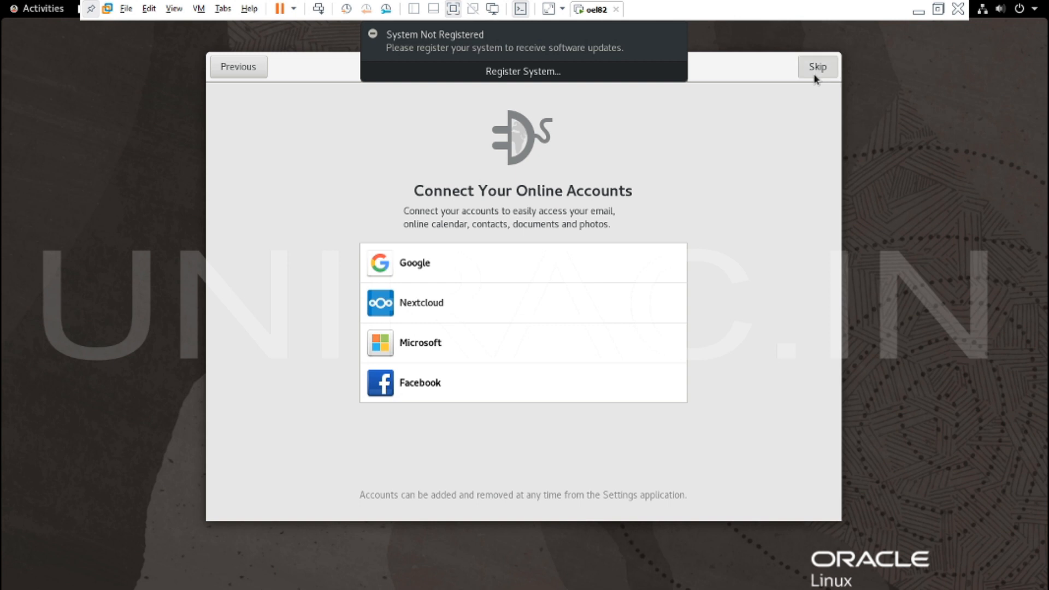
click(814, 75)
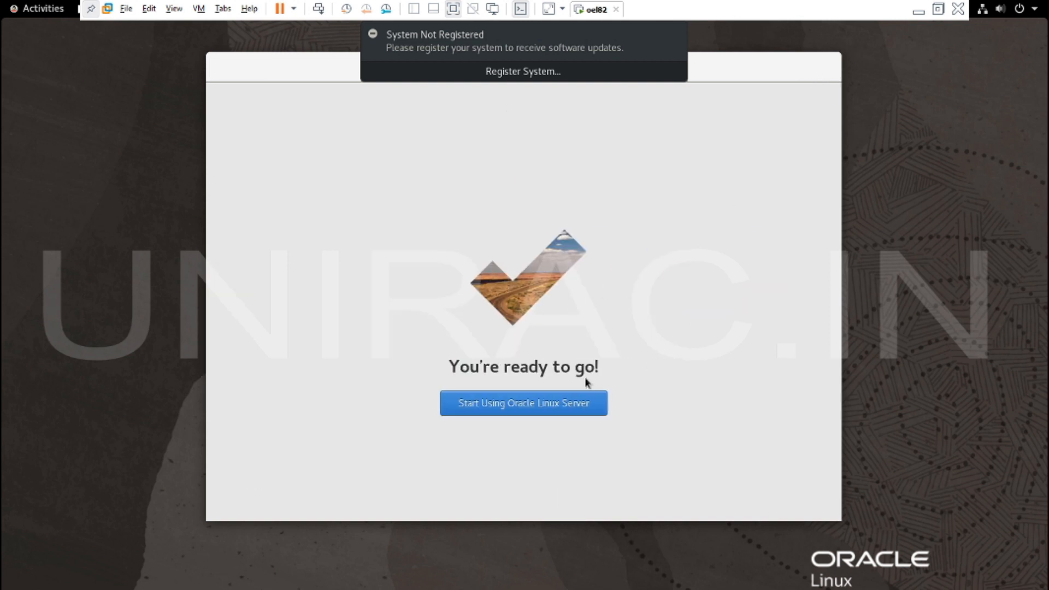
click(518, 404)
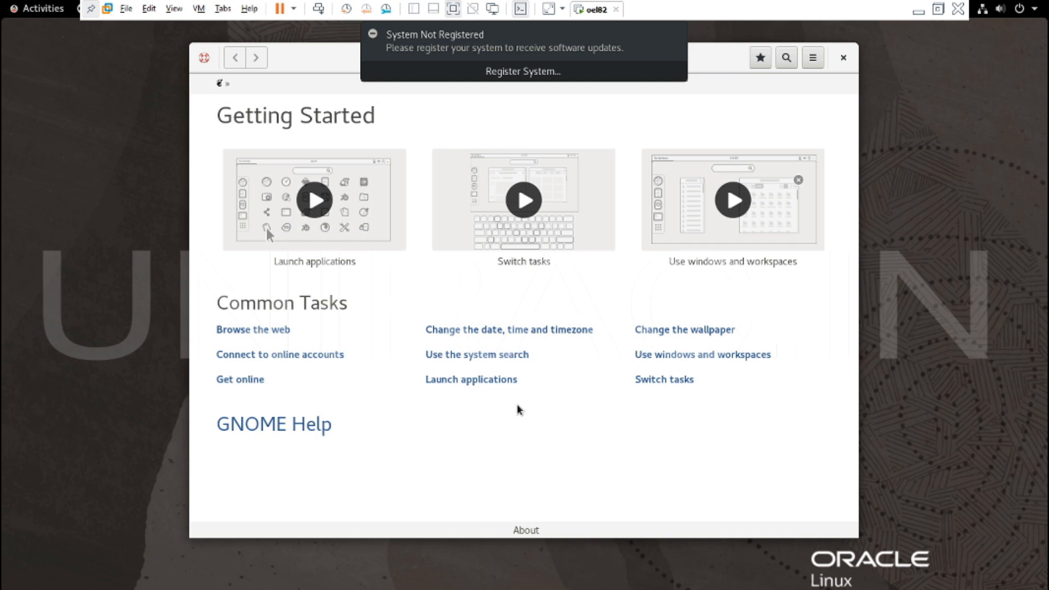
click(845, 60)
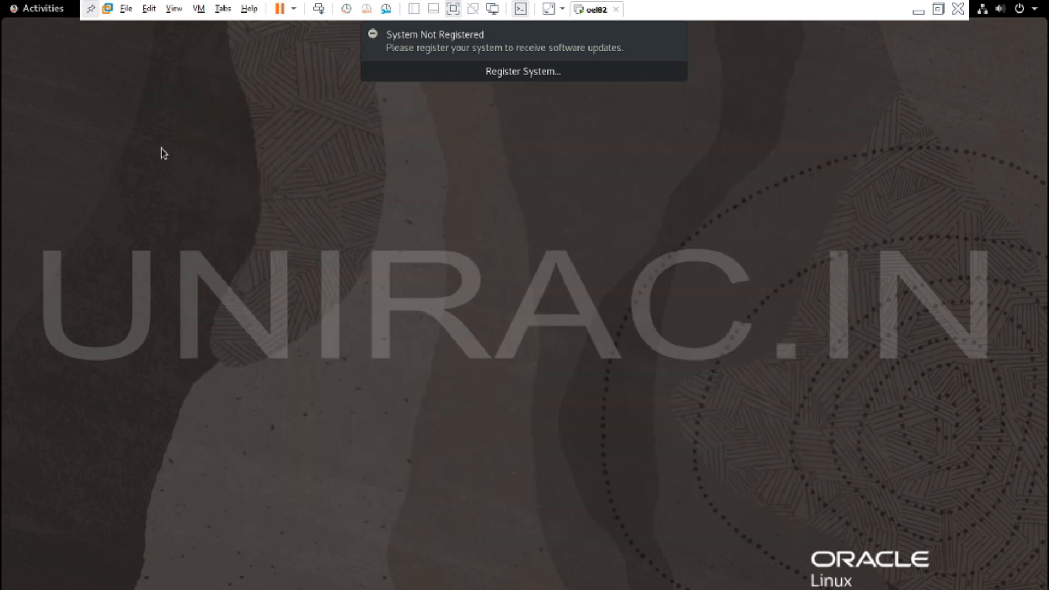
click(51, 14)
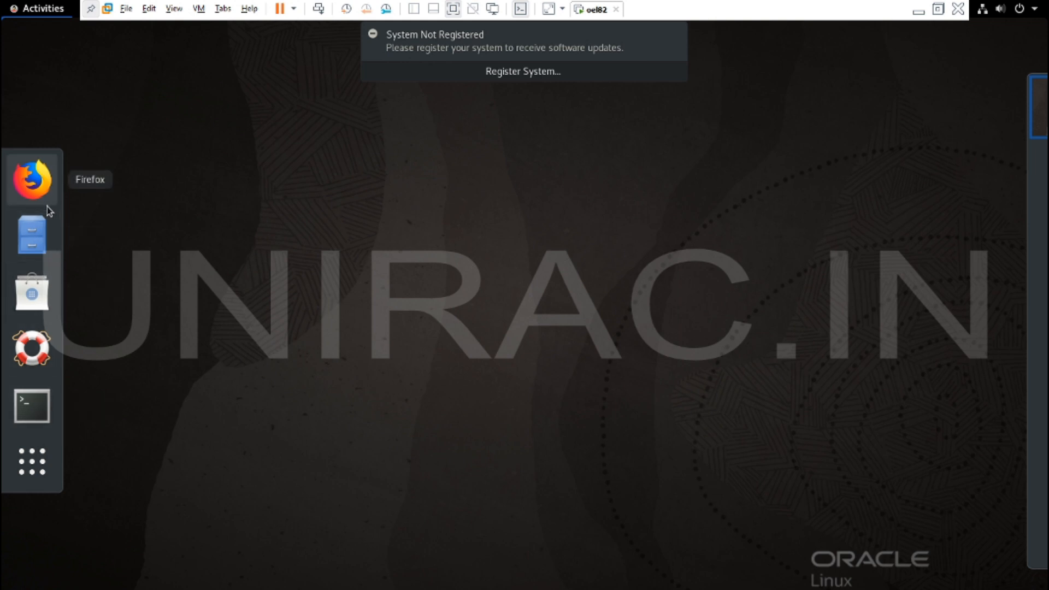
- Launch Terminal from the dash and enlarge its text with View > Zoom In
click(32, 407)
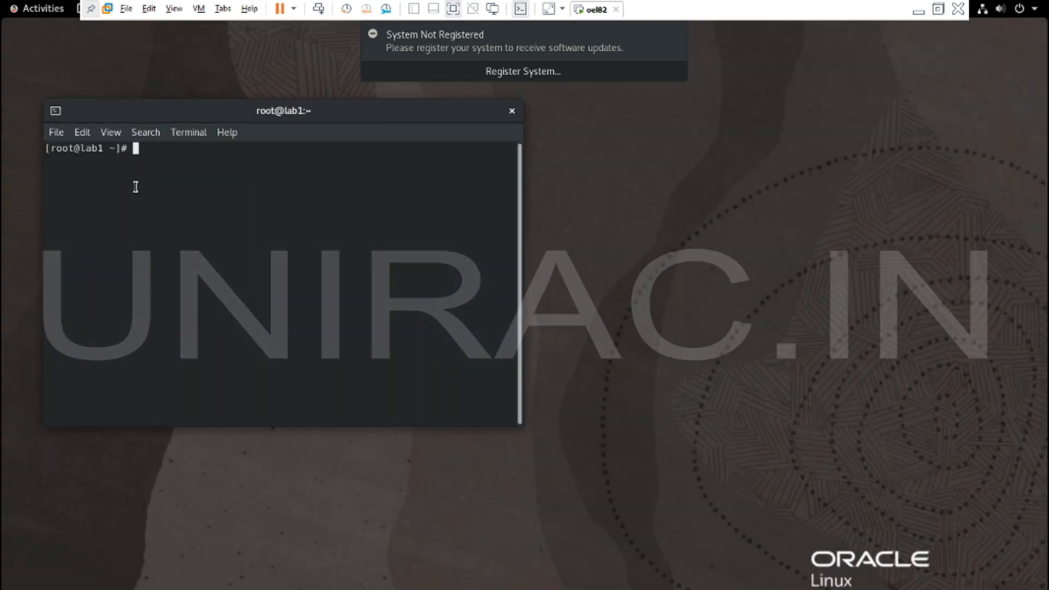
click(113, 135)
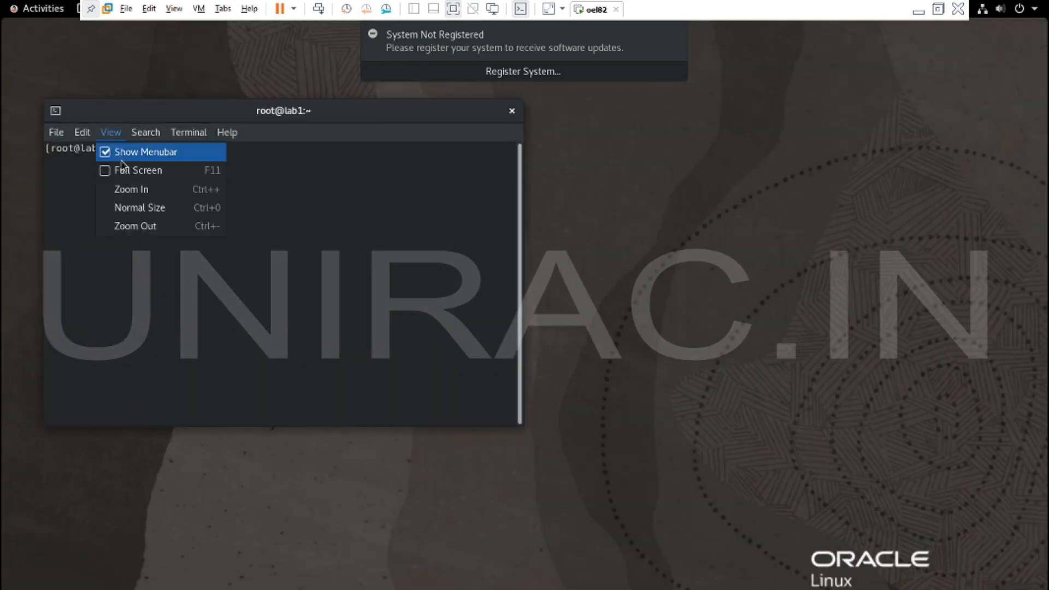
click(134, 189)
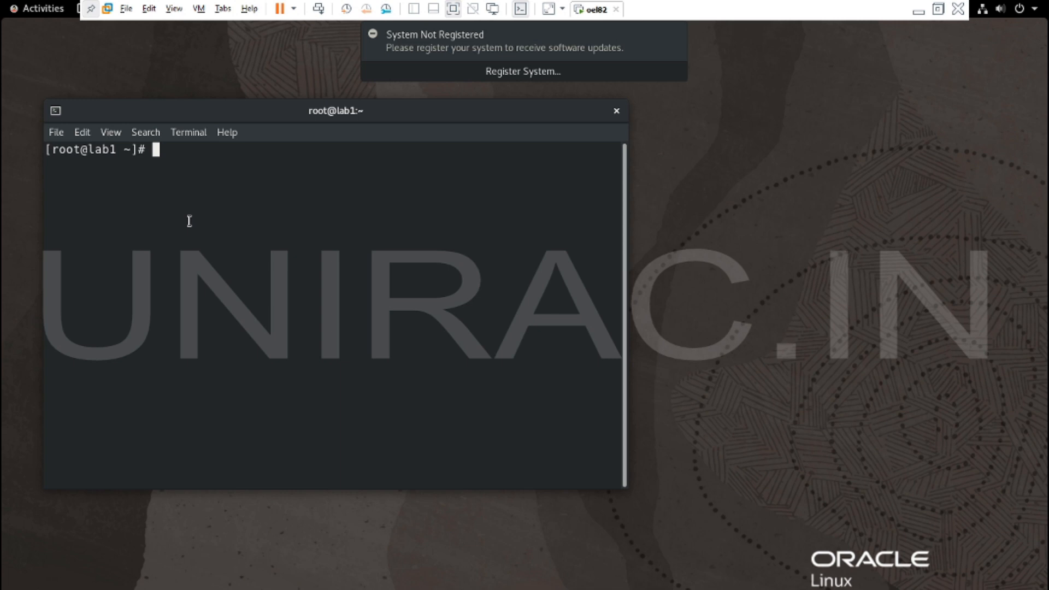
- Type 'Thank you all!' at the root prompt, correcting the 'Thanks' typo
text(Thank you all)
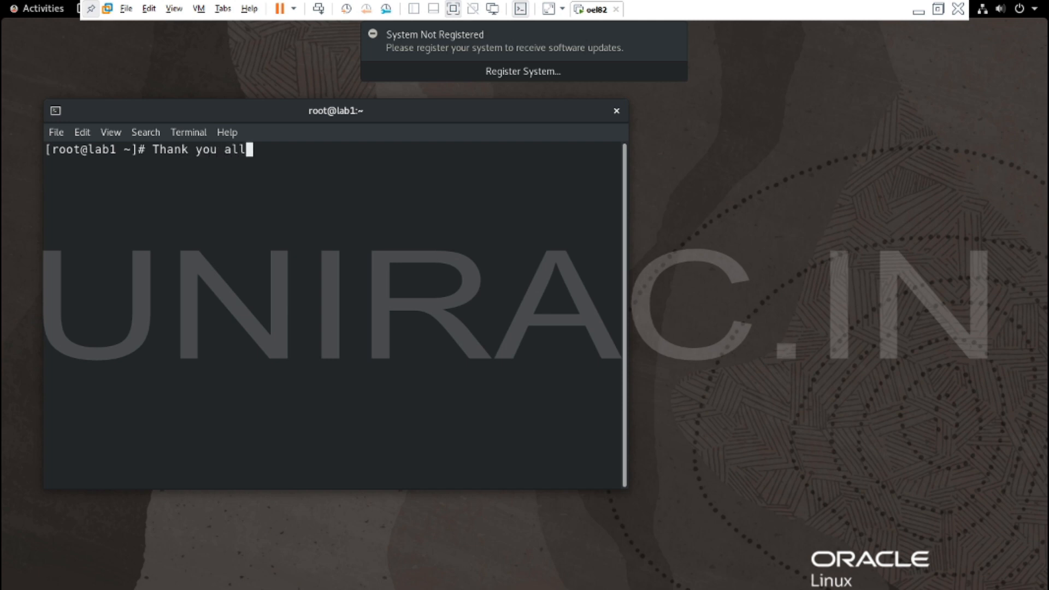
text(!)
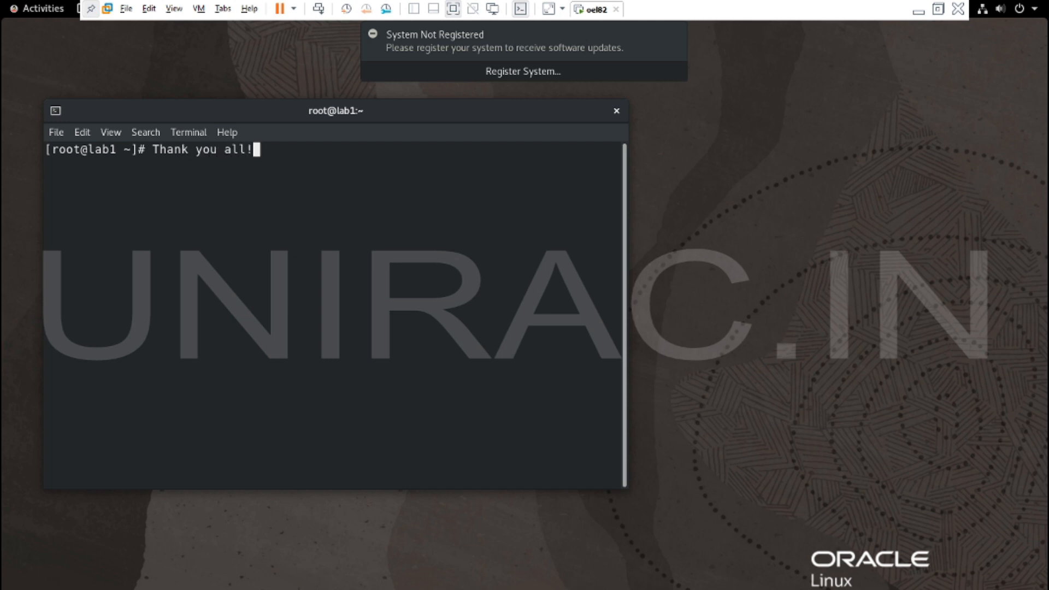